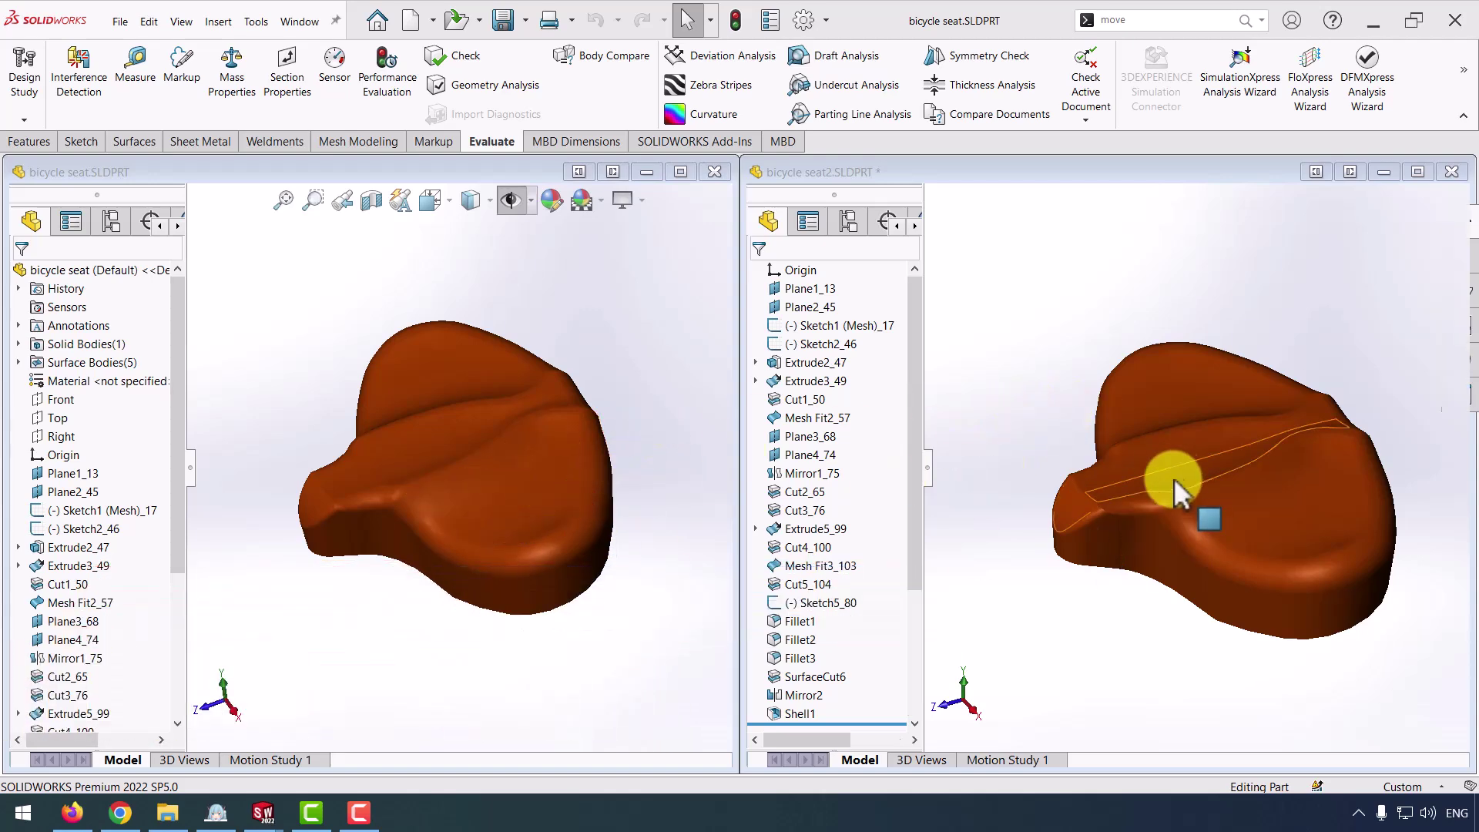
- Examine the two open bicycle seat parts side by side from several angles, and return to the bicycle seat document
middle_click_drag(1174, 477, 1033, 478)
middle_click_drag(442, 419, 616, 553)
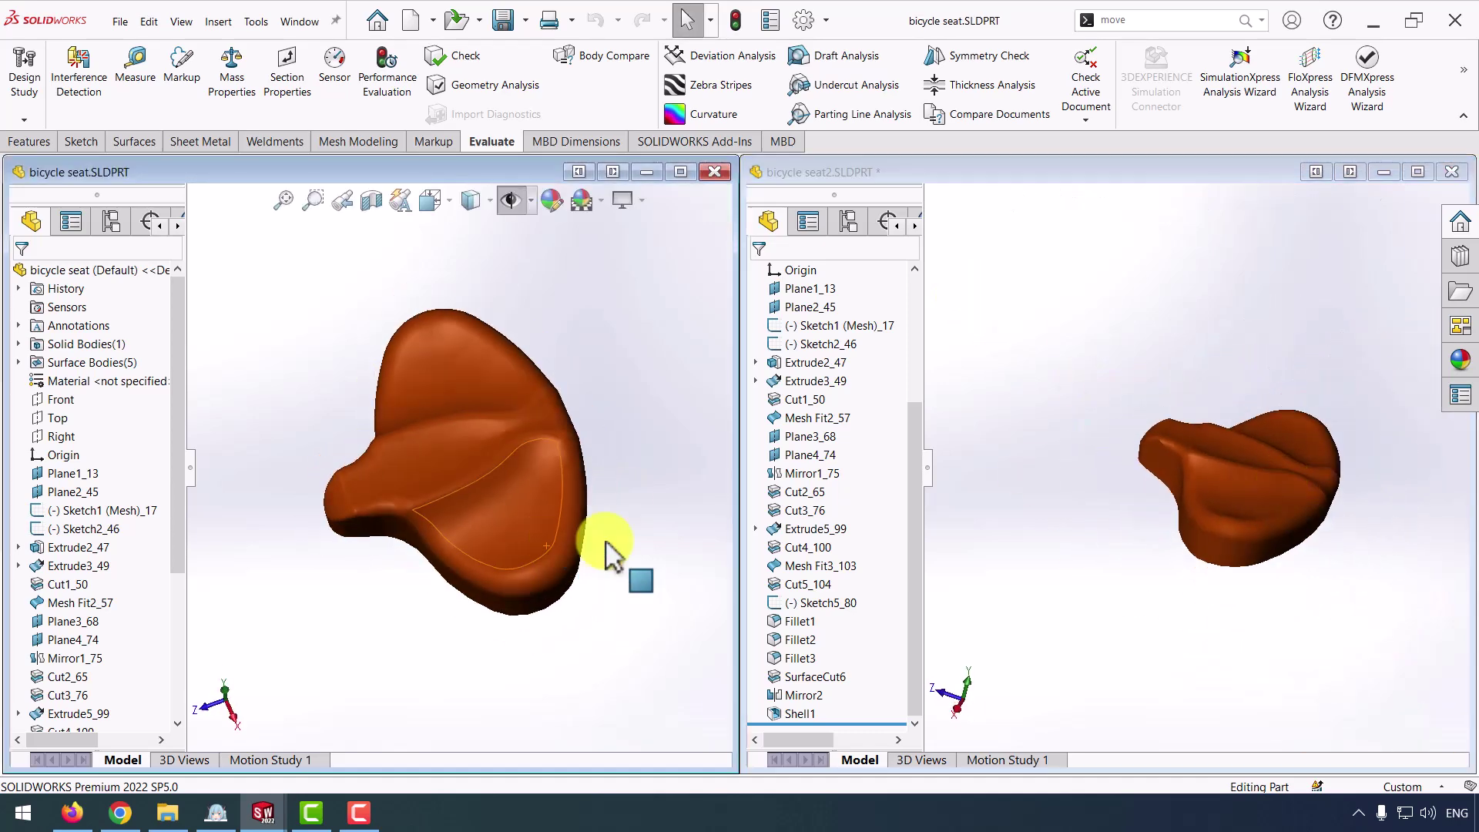
middle_click_drag(1225, 578, 1071, 497)
middle_click_drag(583, 614, 991, 438)
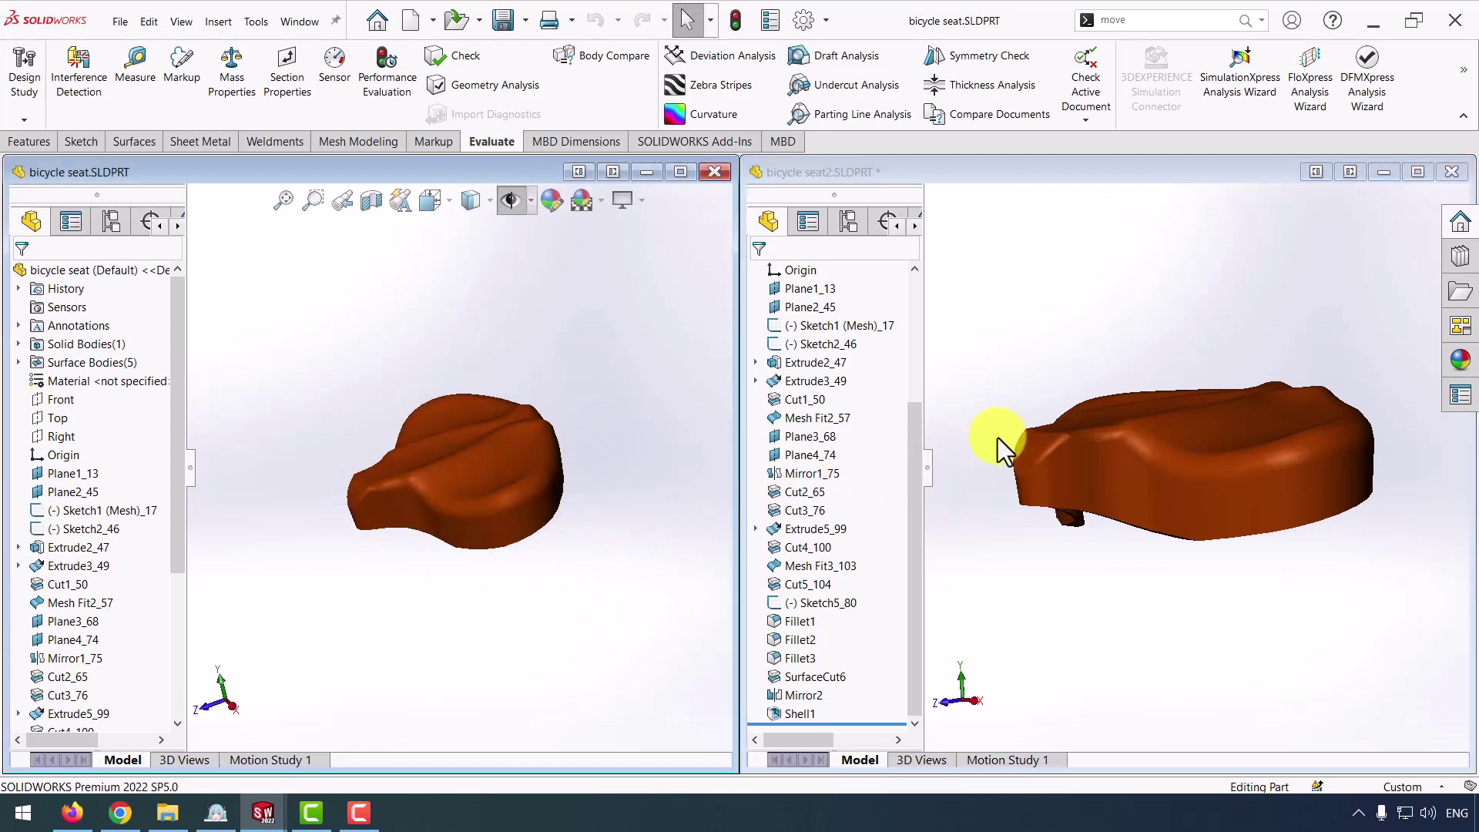
left_click(1093, 476)
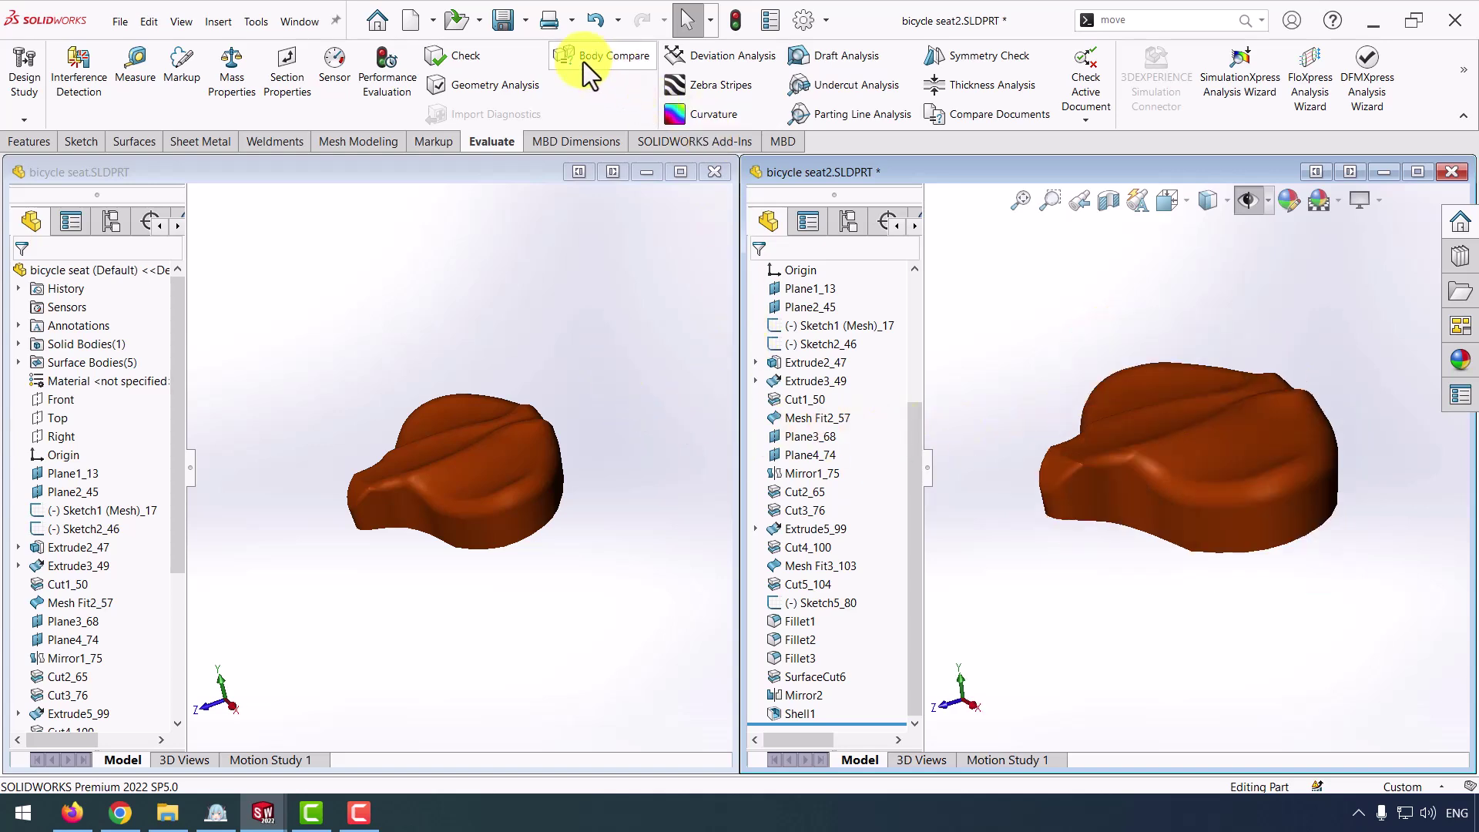
left_click(596, 433)
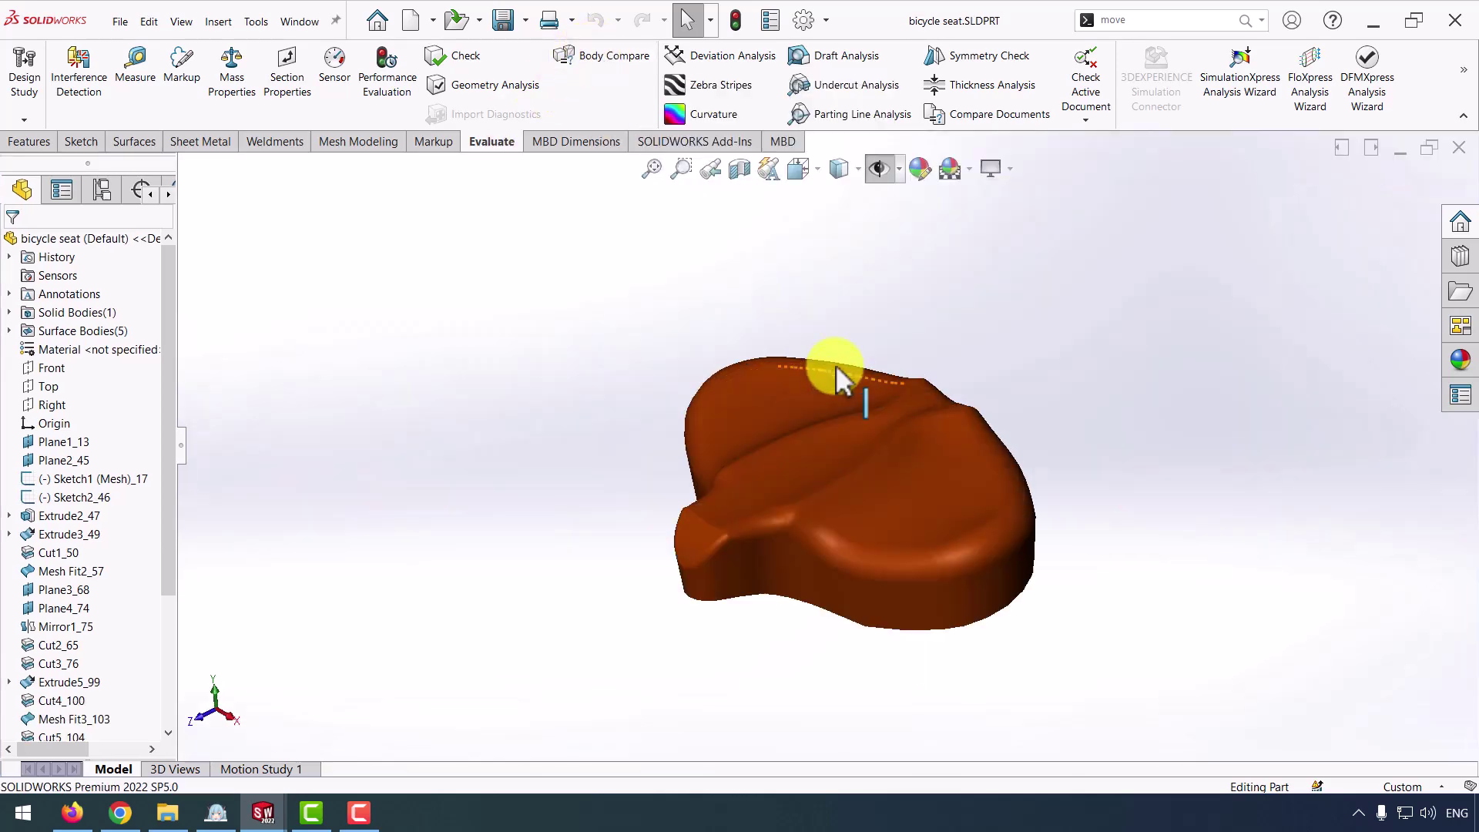
- Try inserting the bicycle seat2 part beside the existing seat, and undo the insertion
scroll(835, 364, "down", 1)
scroll(835, 363, "up", 2)
left_click(217, 24)
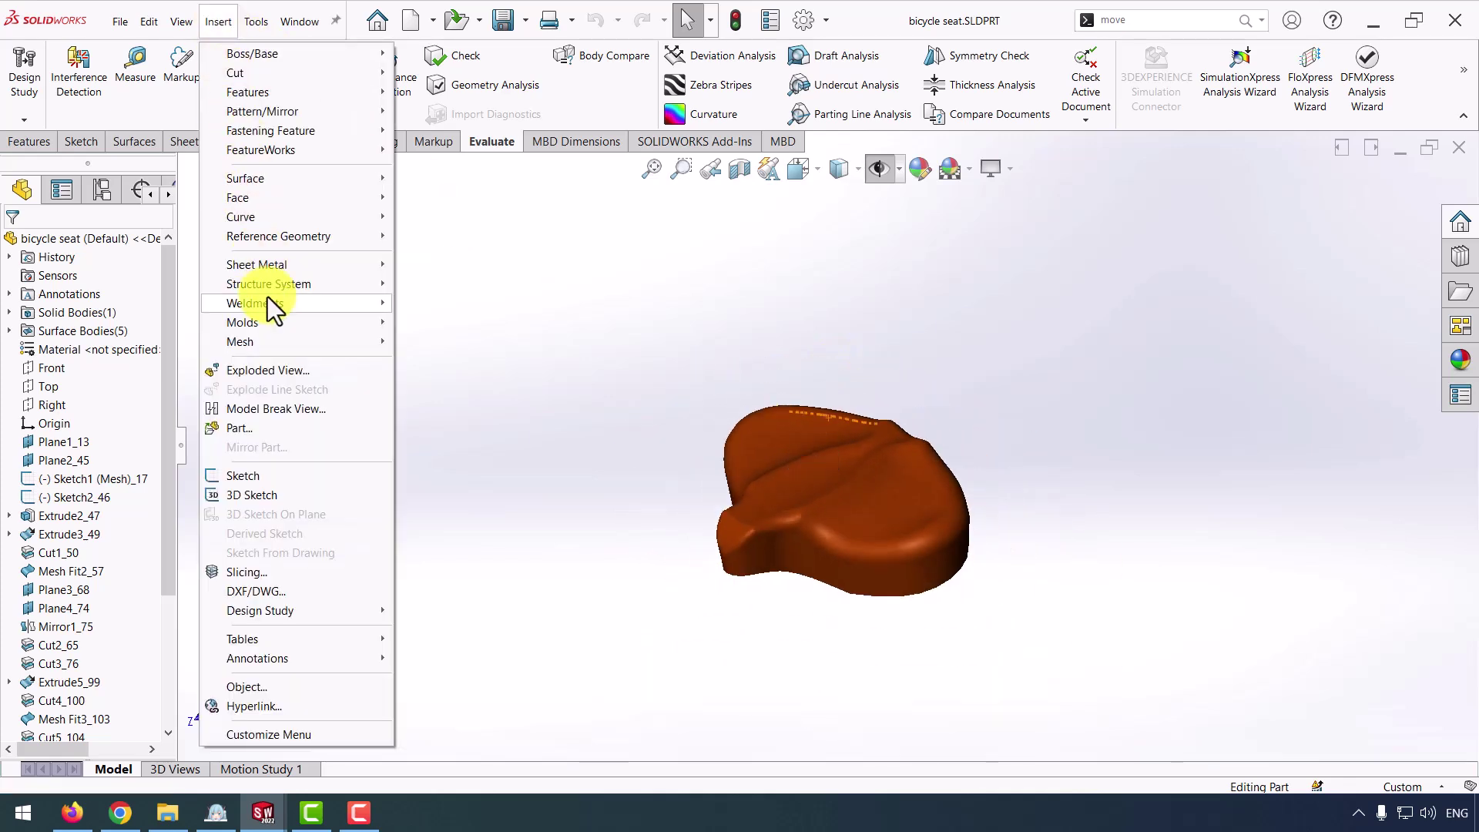
left_click(245, 428)
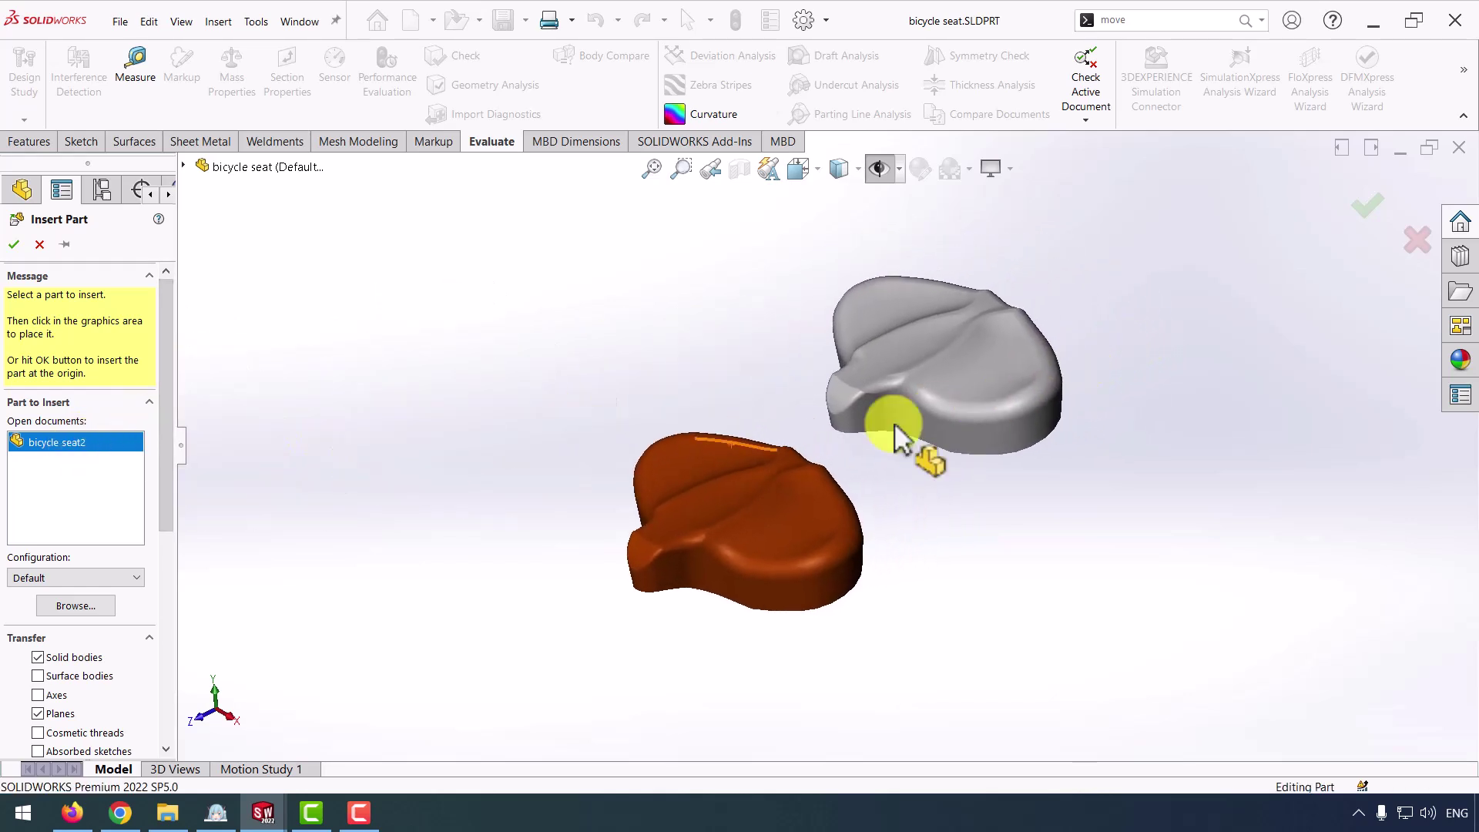
left_click(894, 423)
middle_click_drag(616, 473, 638, 493)
left_click_drag(167, 482, 171, 518)
key("ctrl+z")
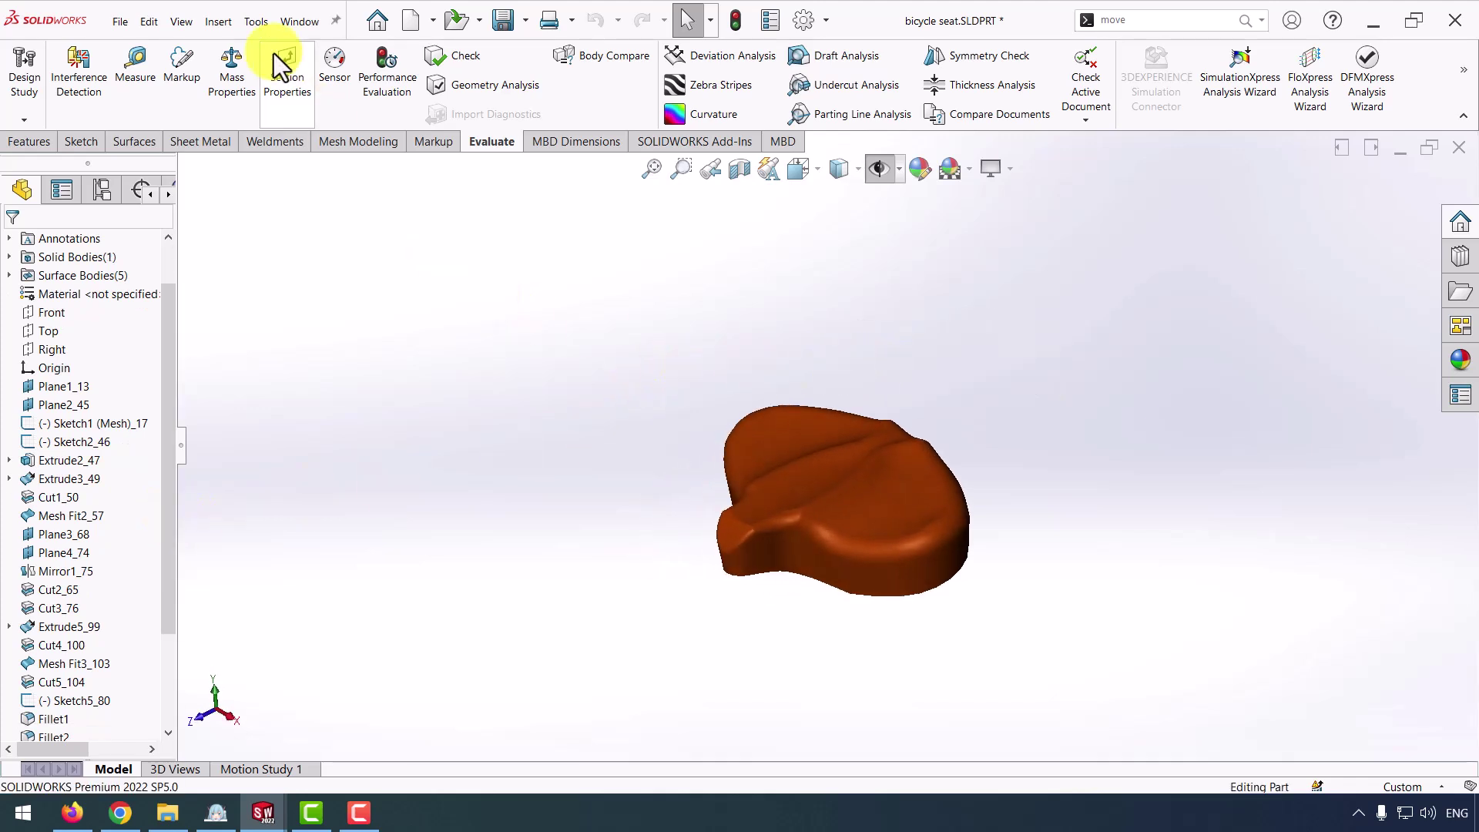
- Insert the bicycle seat2 part with its solid bodies and planes, placing it freely apart from the existing seat
left_click(218, 21)
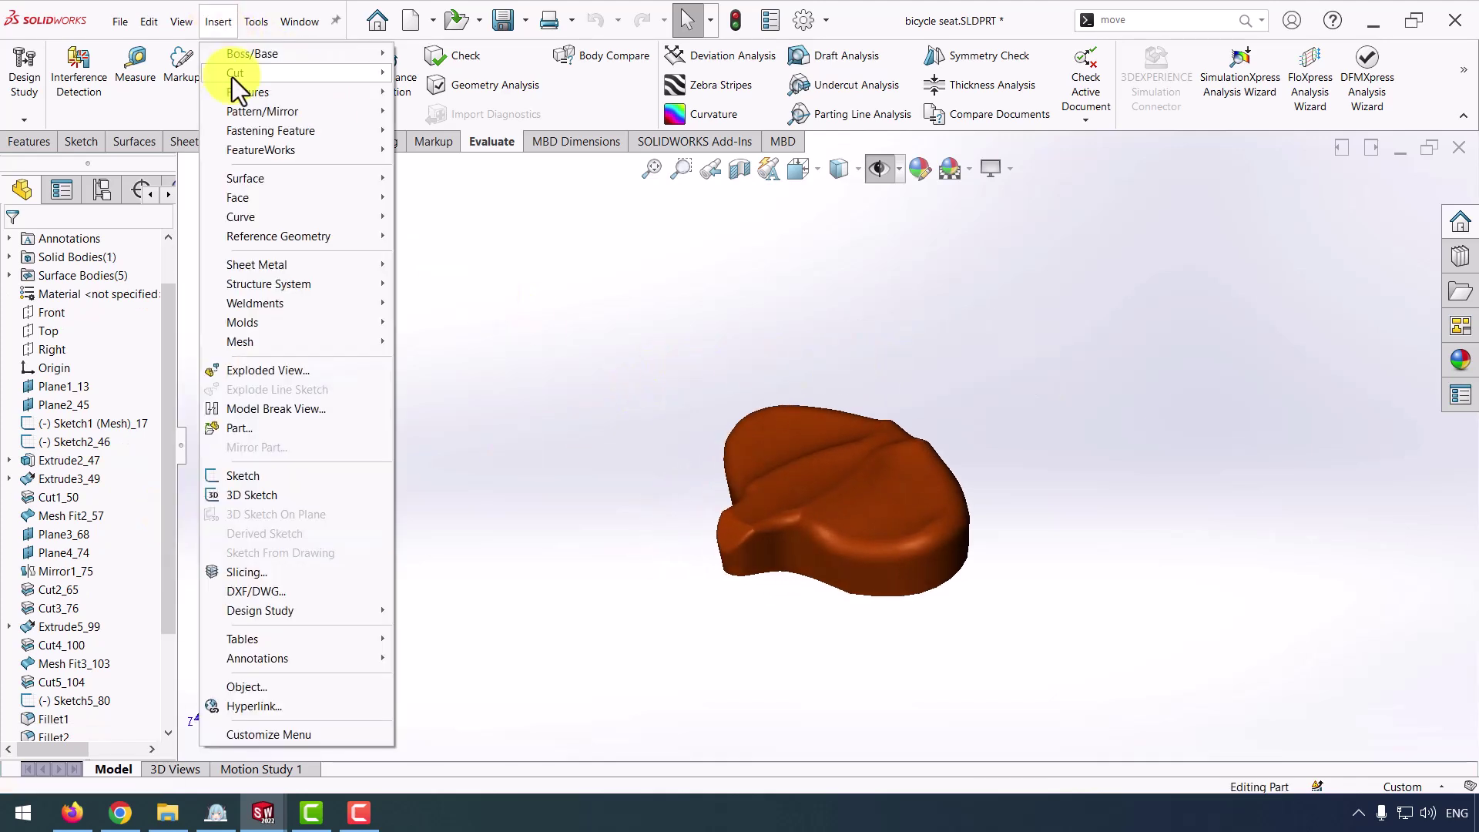
left_click(244, 425)
scroll(169, 420, "down", 3)
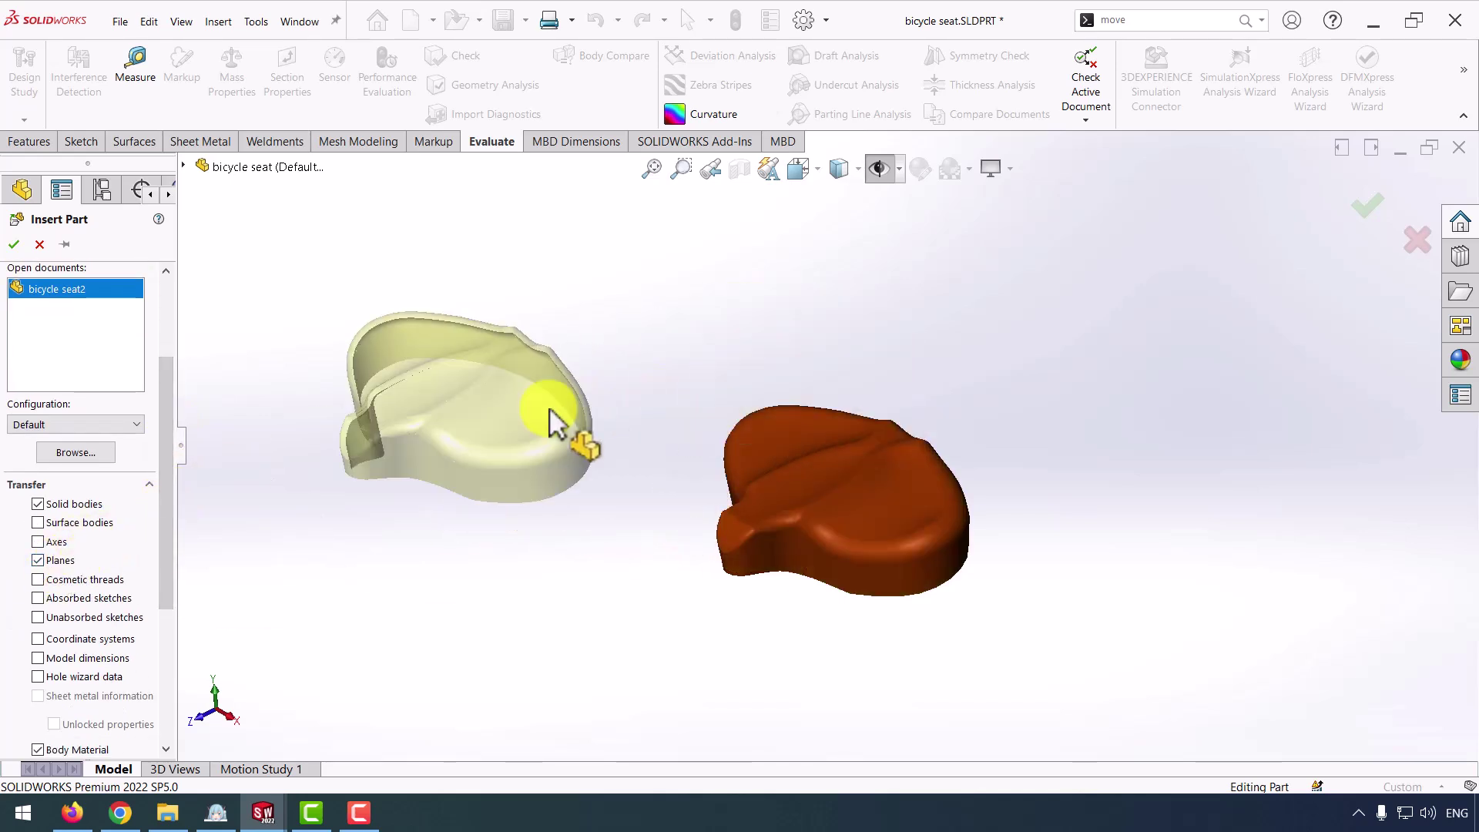
left_click(651, 377)
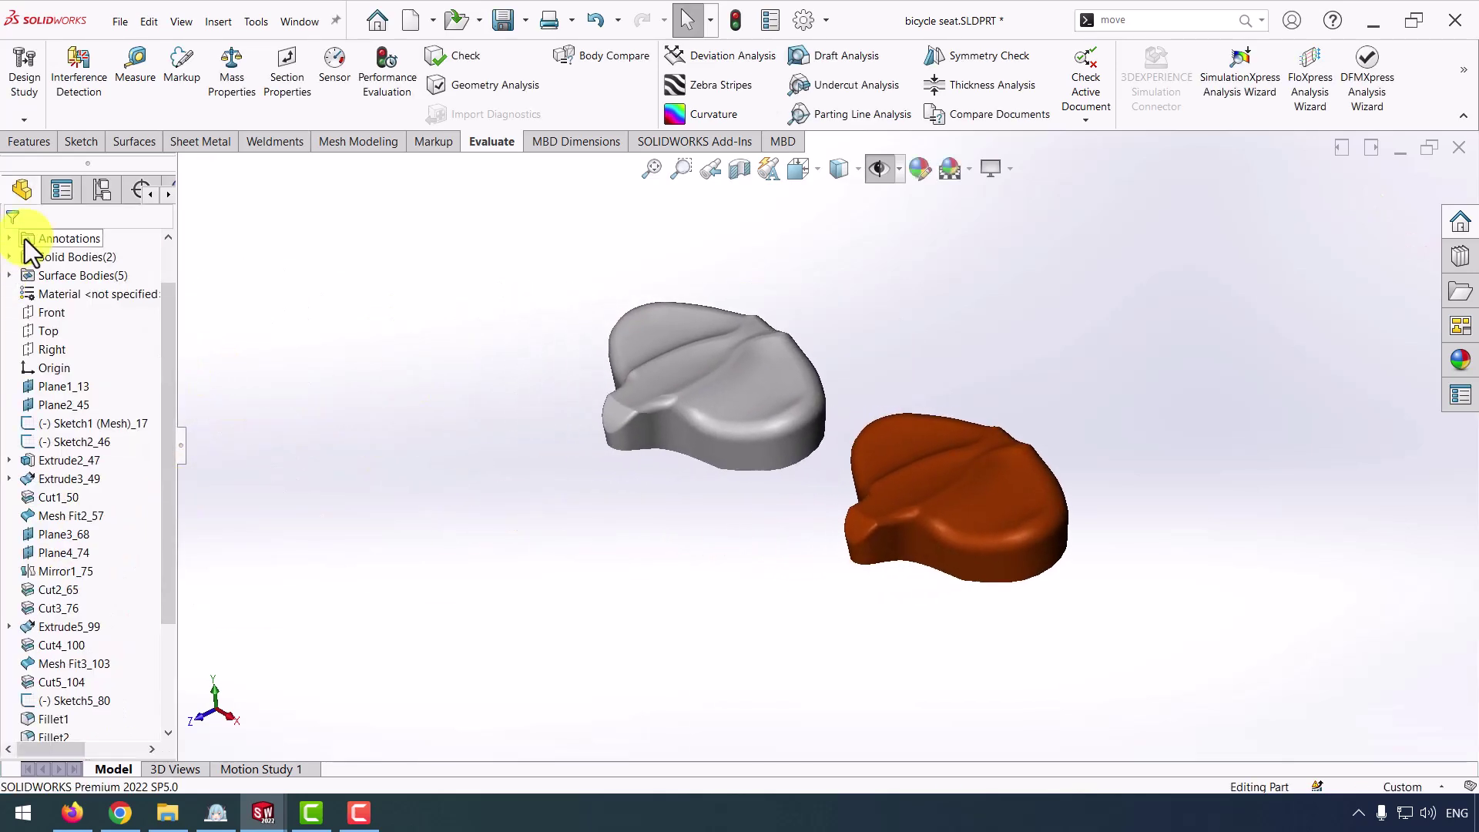
middle_click_drag(827, 481, 761, 454)
middle_click_drag(526, 483, 841, 435)
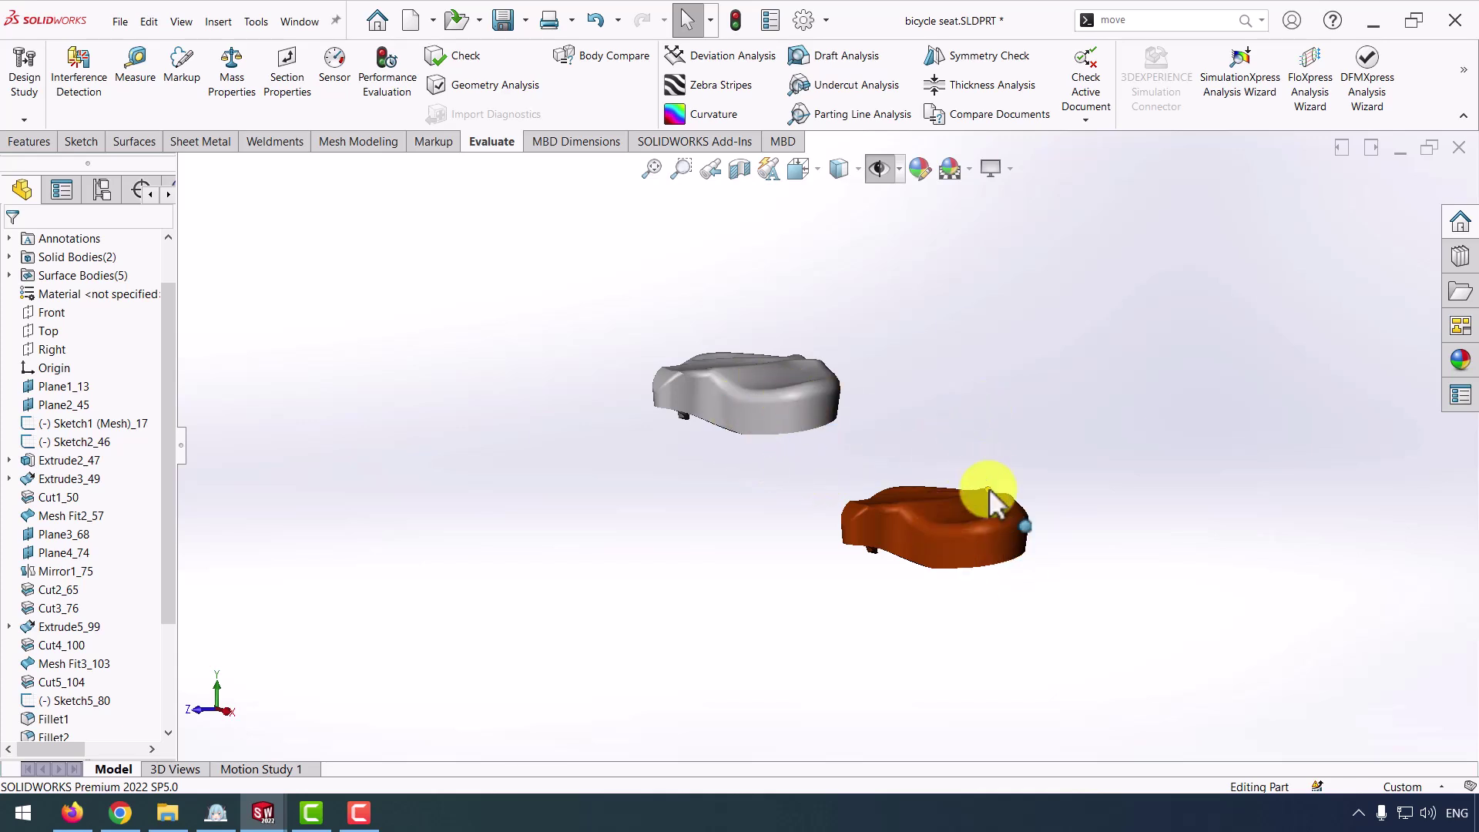
middle_click_drag(989, 489, 980, 438)
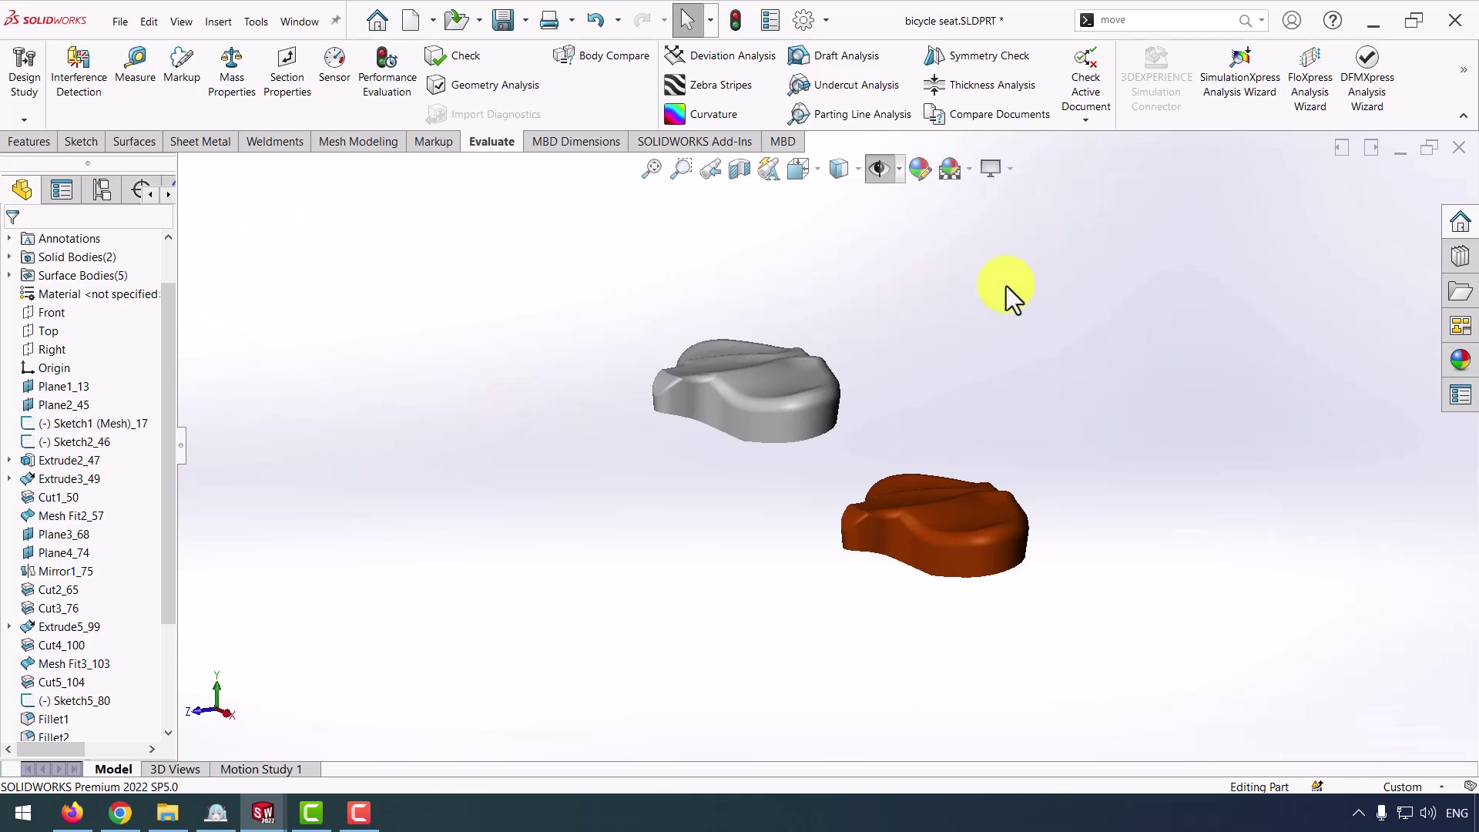
- Choose the inserted grey seat as the body to move with Move/Copy Body, using mate constraints
left_click(216, 21)
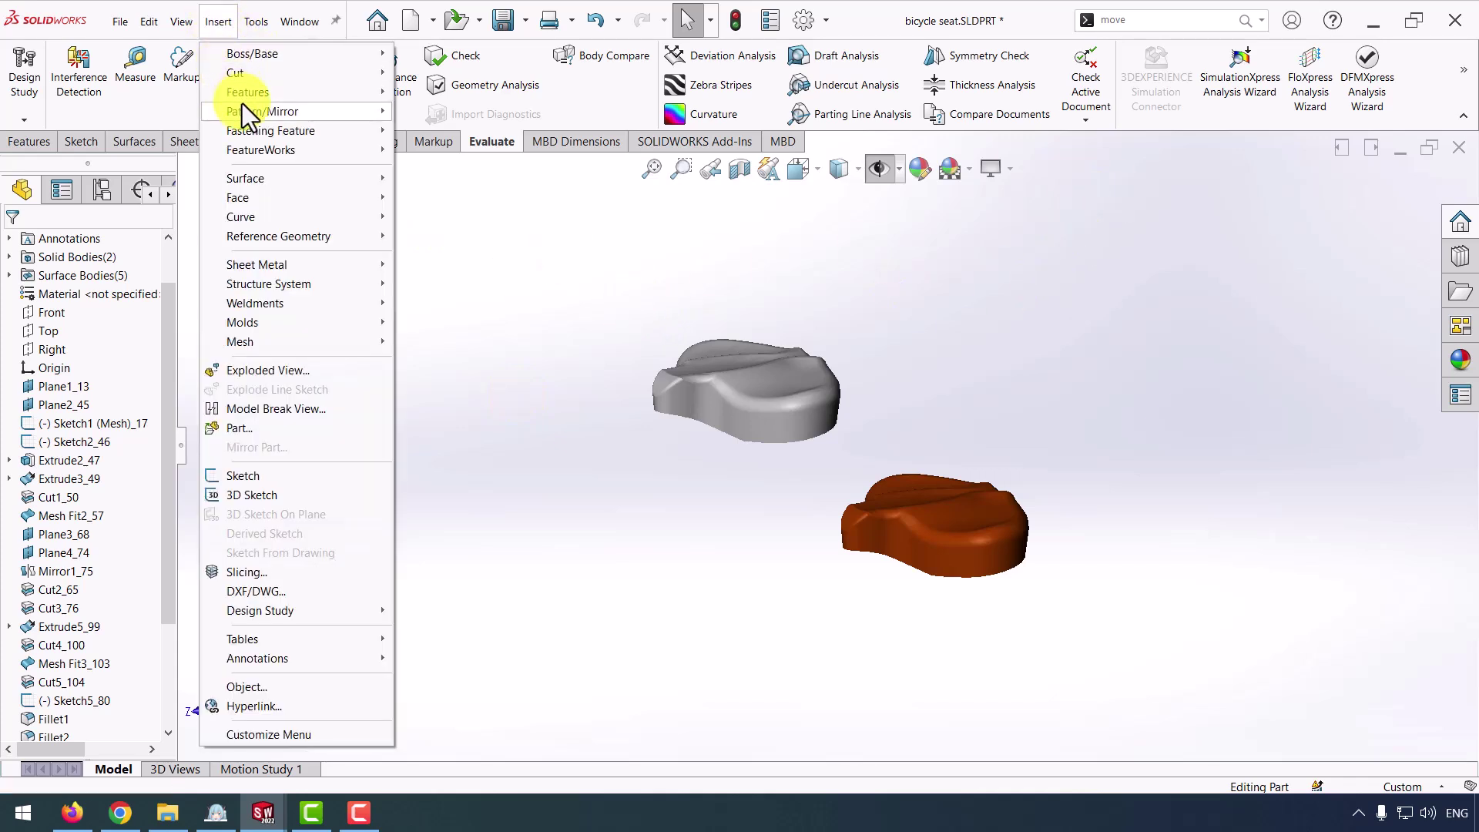
mouse_move(252, 99)
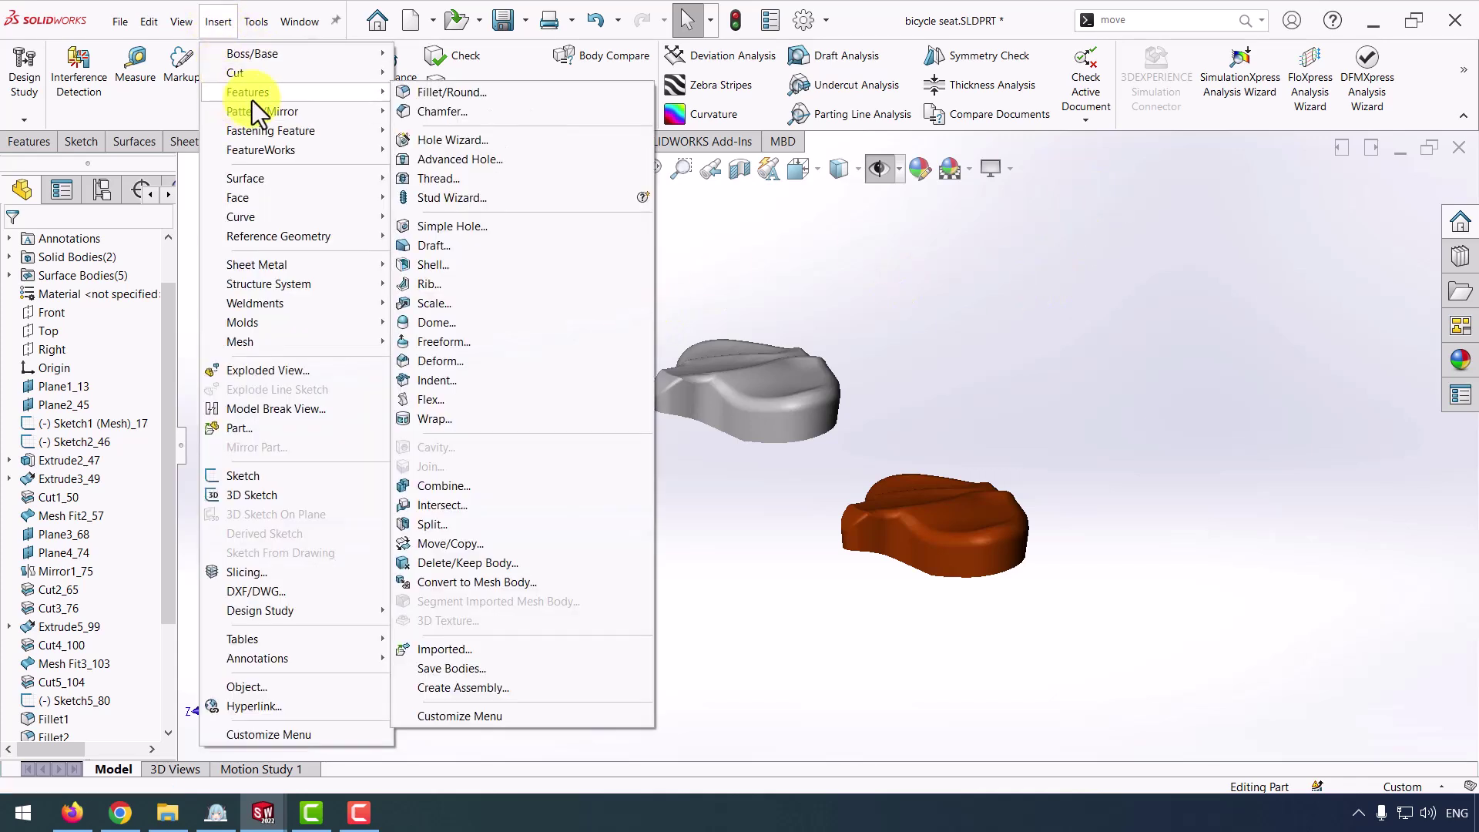
left_click(453, 542)
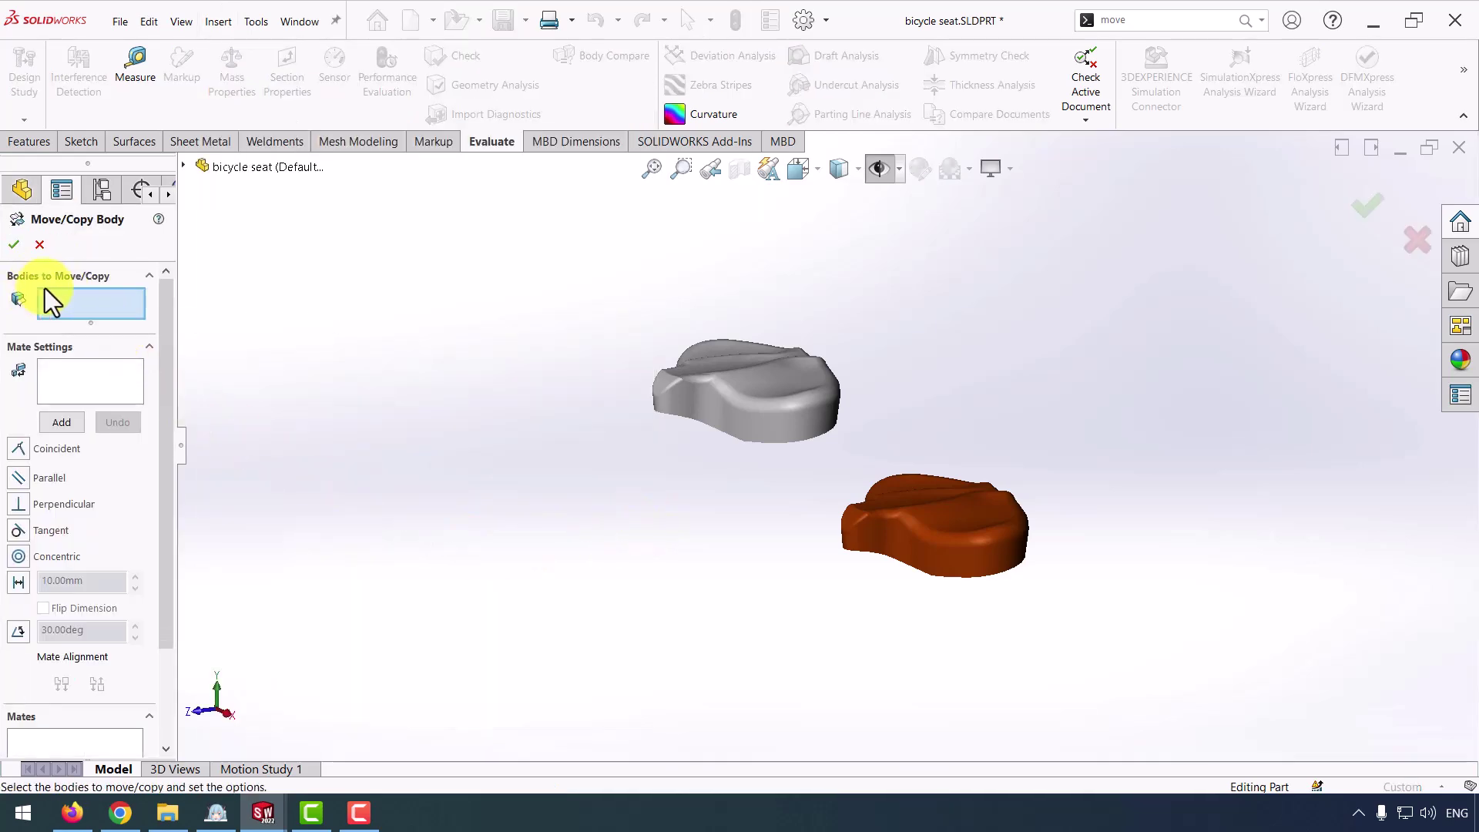
left_click(746, 407)
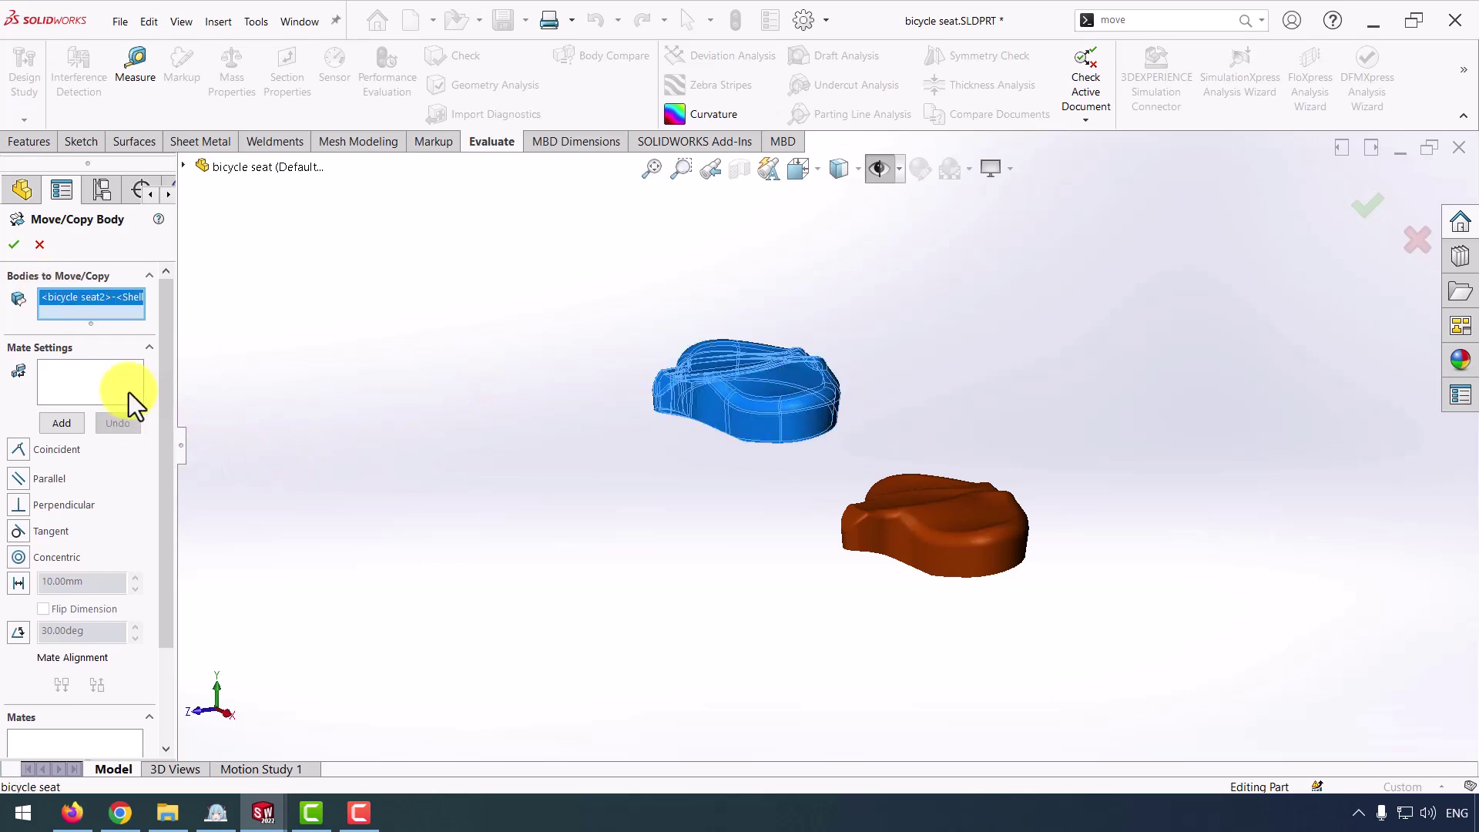
scroll(167, 383, "down", 1)
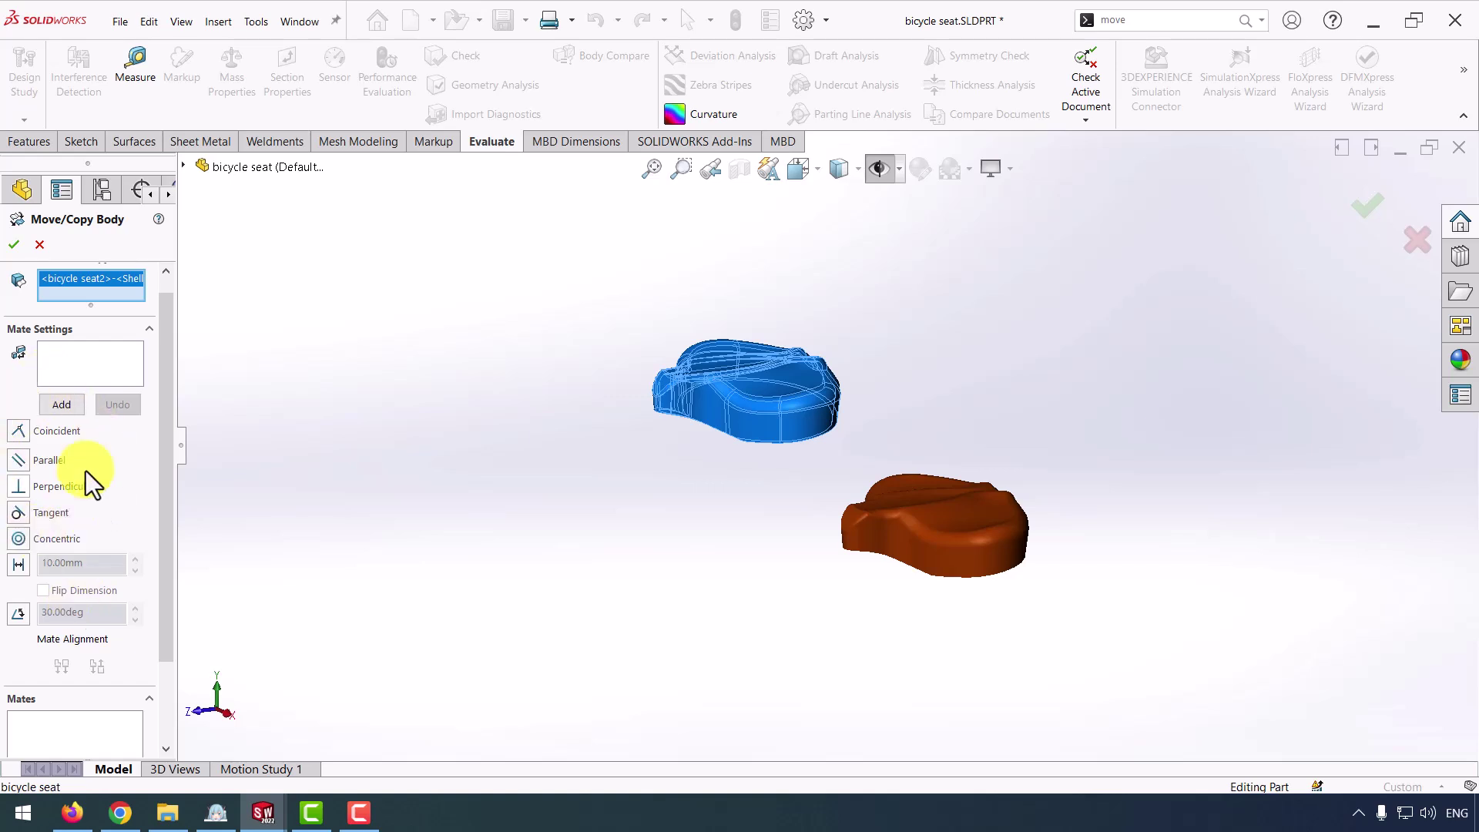
scroll(168, 548, "down", 3)
left_click(82, 738)
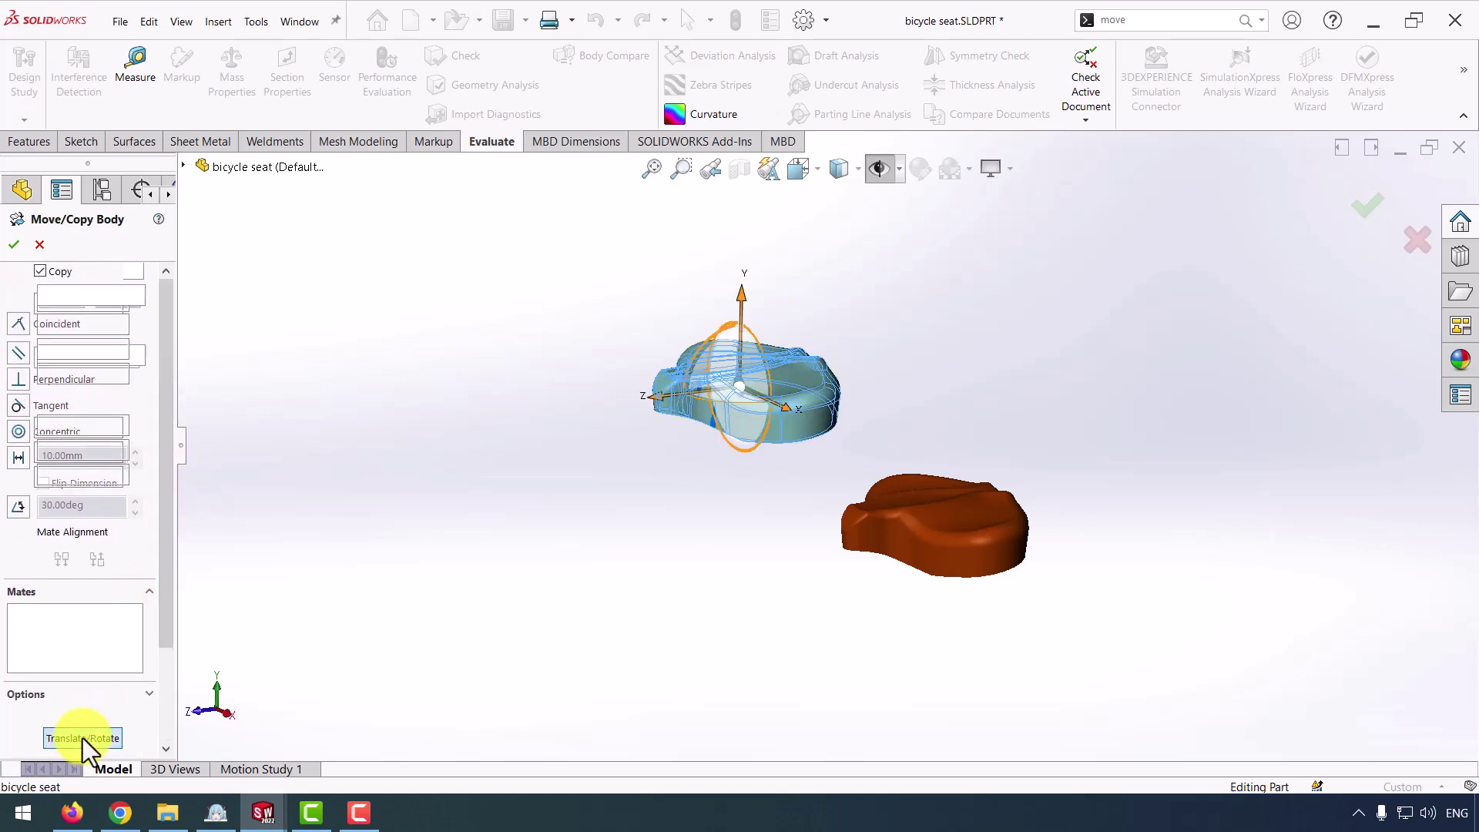
left_click(87, 577)
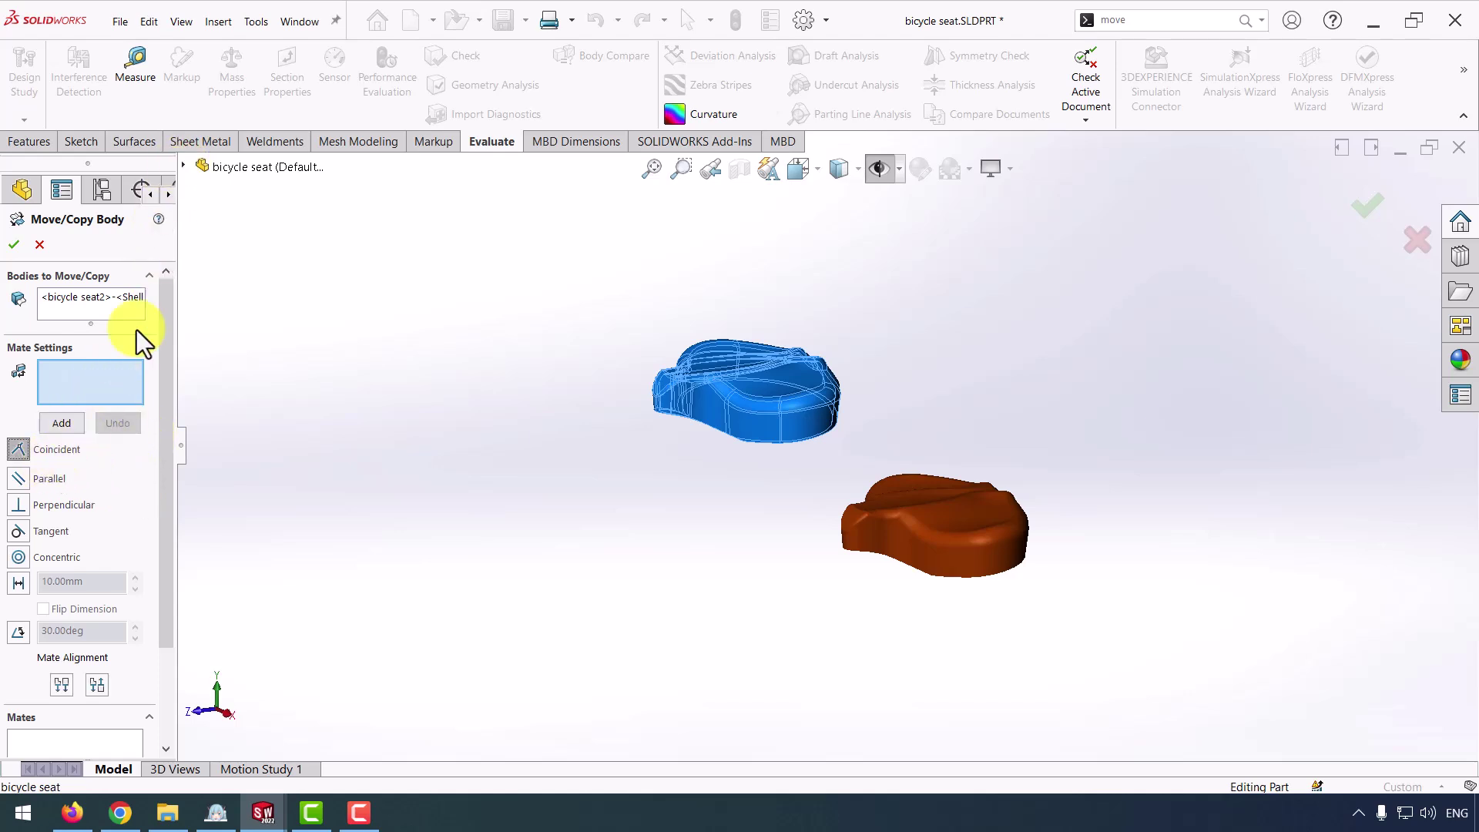
- Add a coincident mate between the part's Front plane and the inserted Front-bicycle seat2 plane
left_click(185, 165)
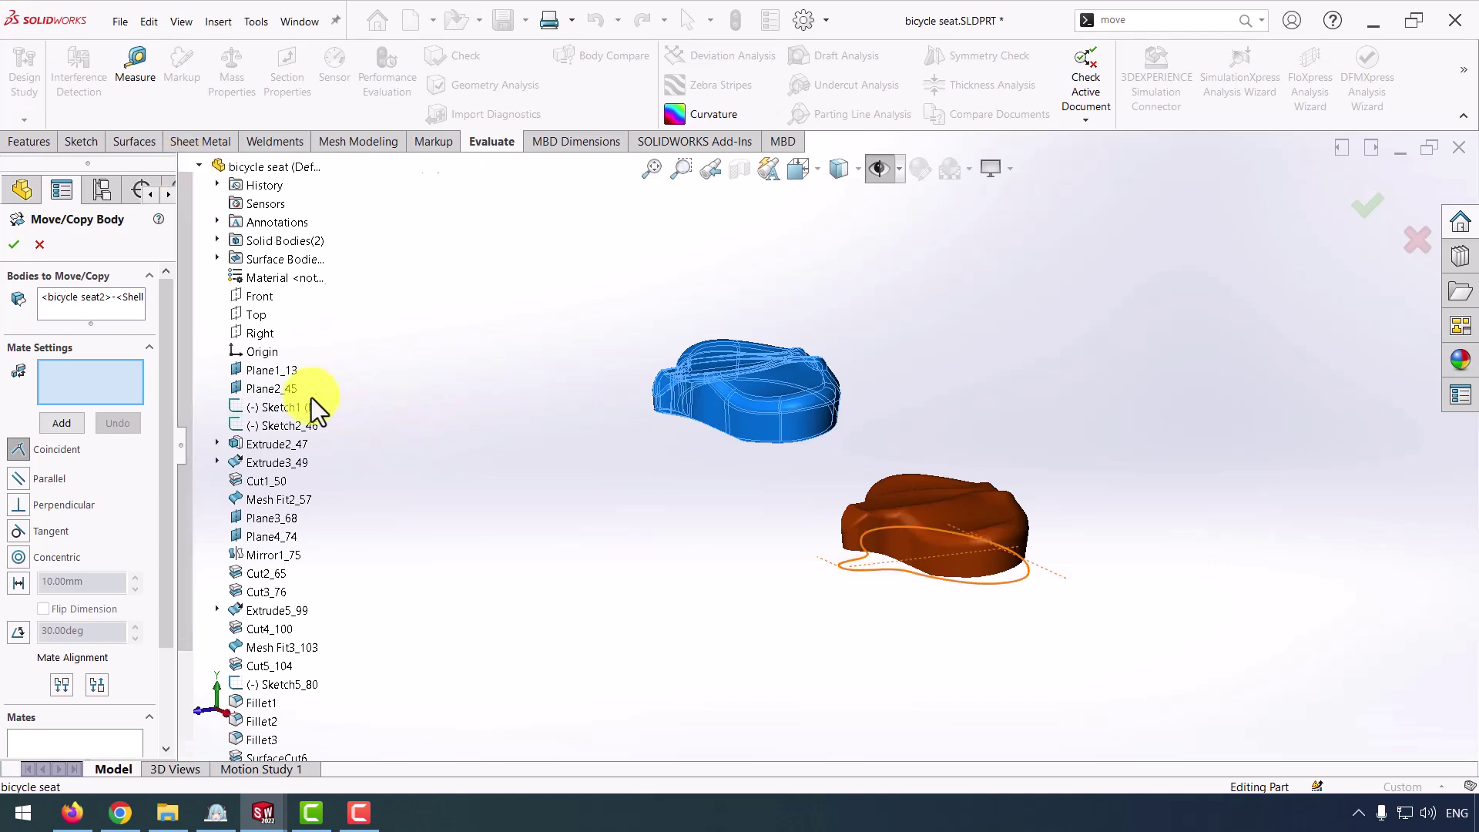
left_click(259, 297)
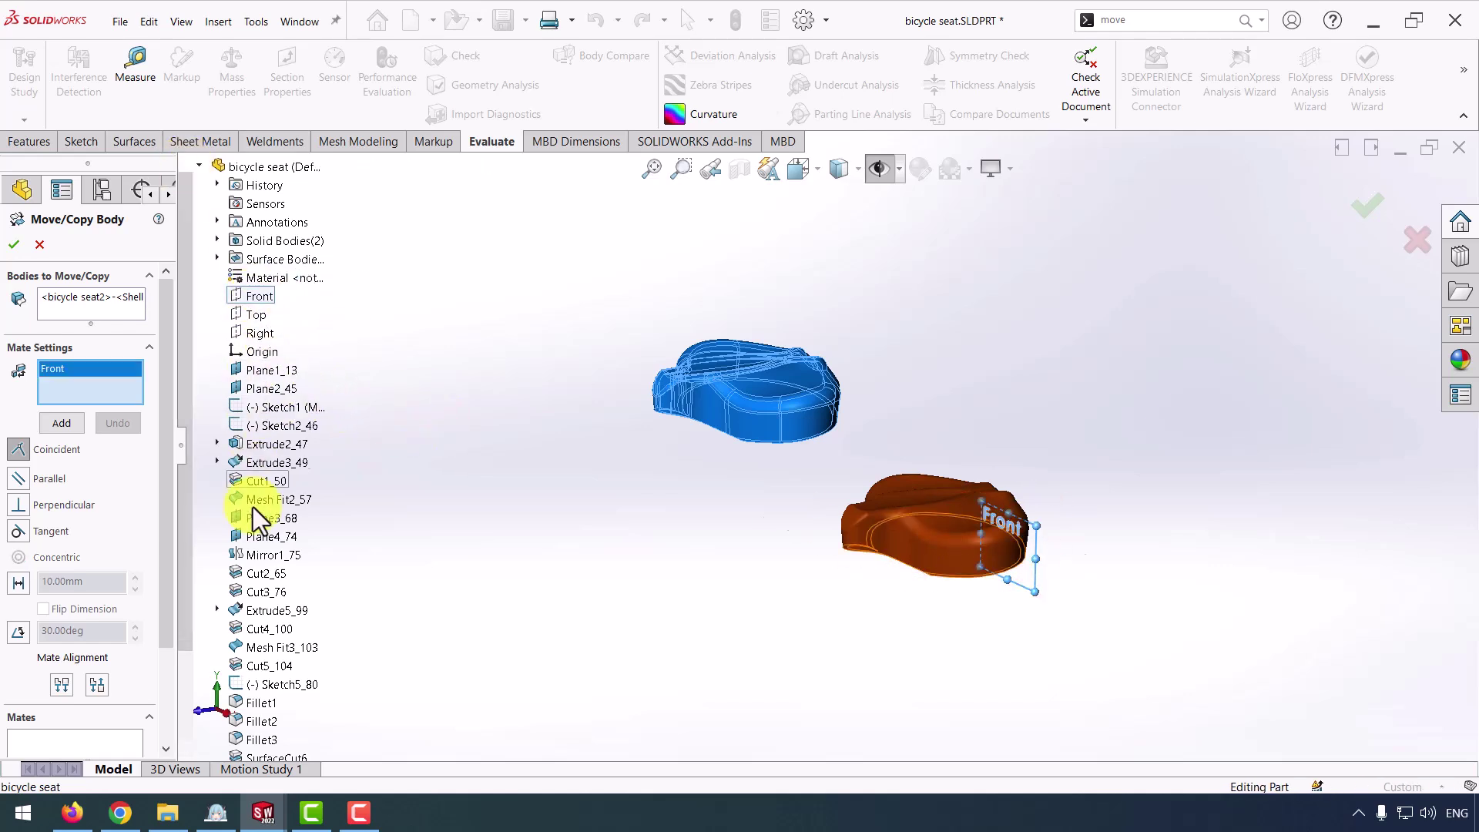
scroll(255, 539, "down", 2)
left_click(217, 739)
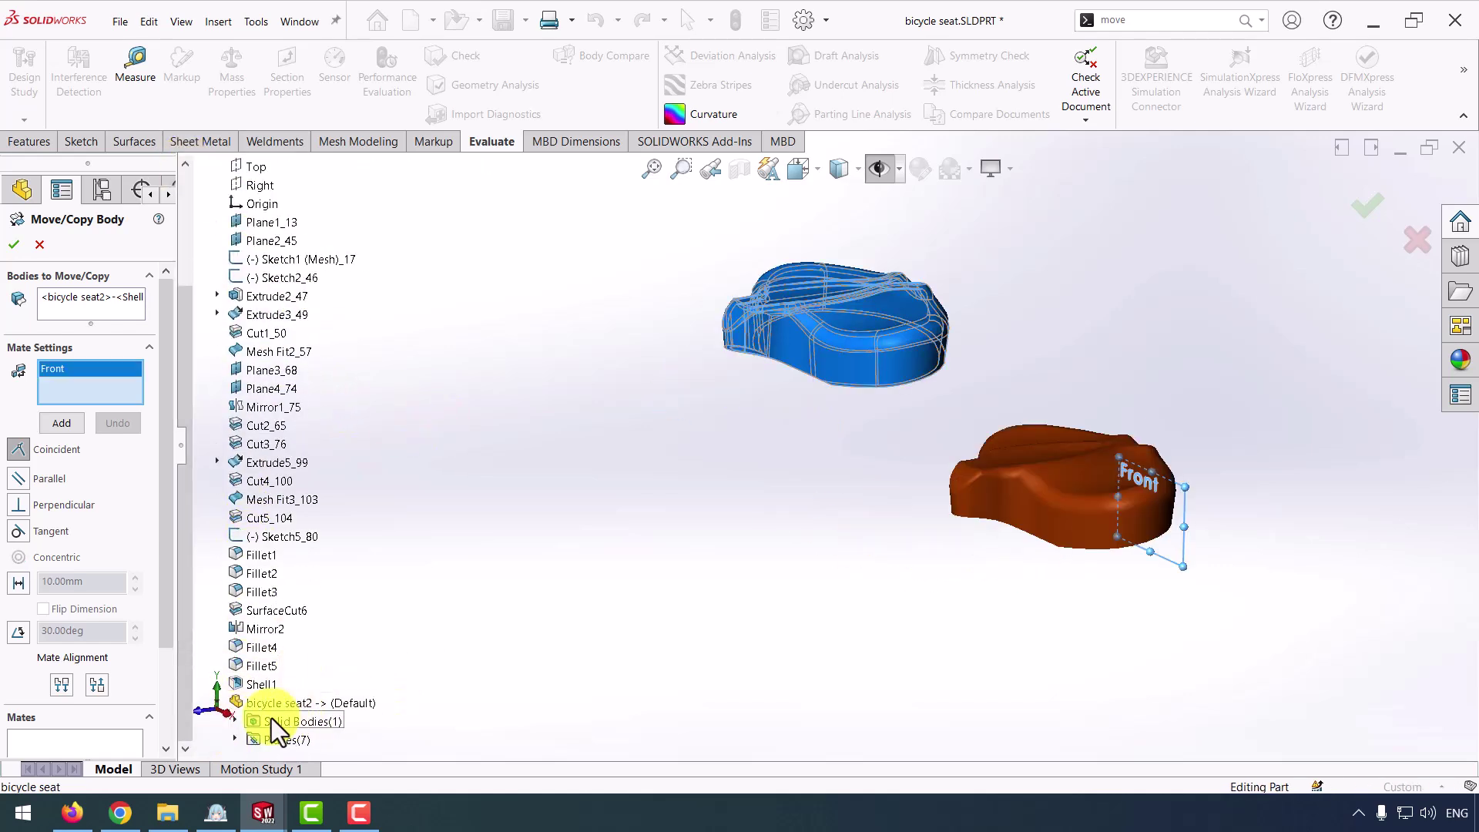
left_click(235, 744)
scroll(290, 719, "down", 2)
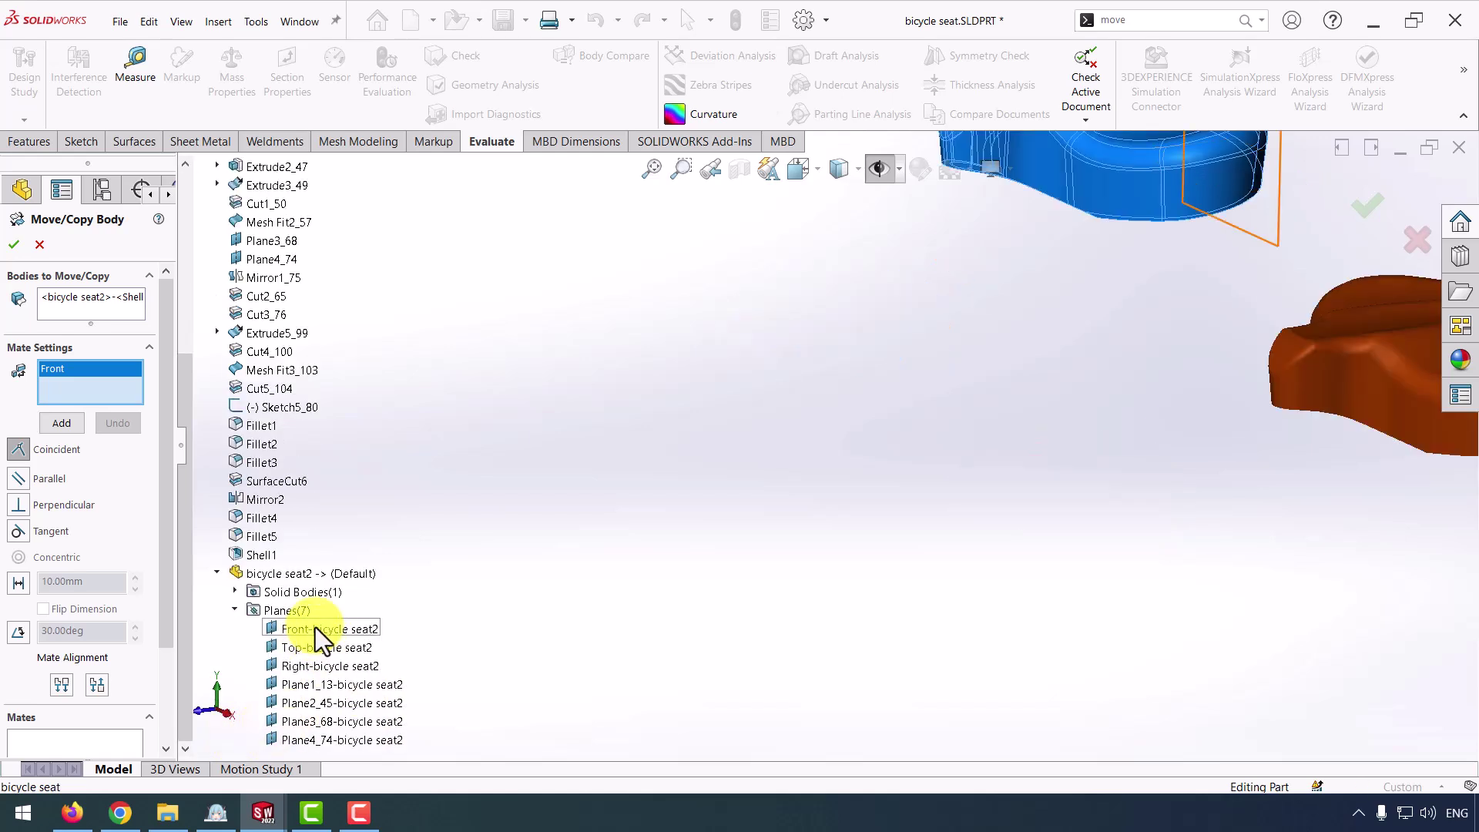
scroll(316, 627, "up", 5)
scroll(291, 670, "down", 5)
left_click(321, 629)
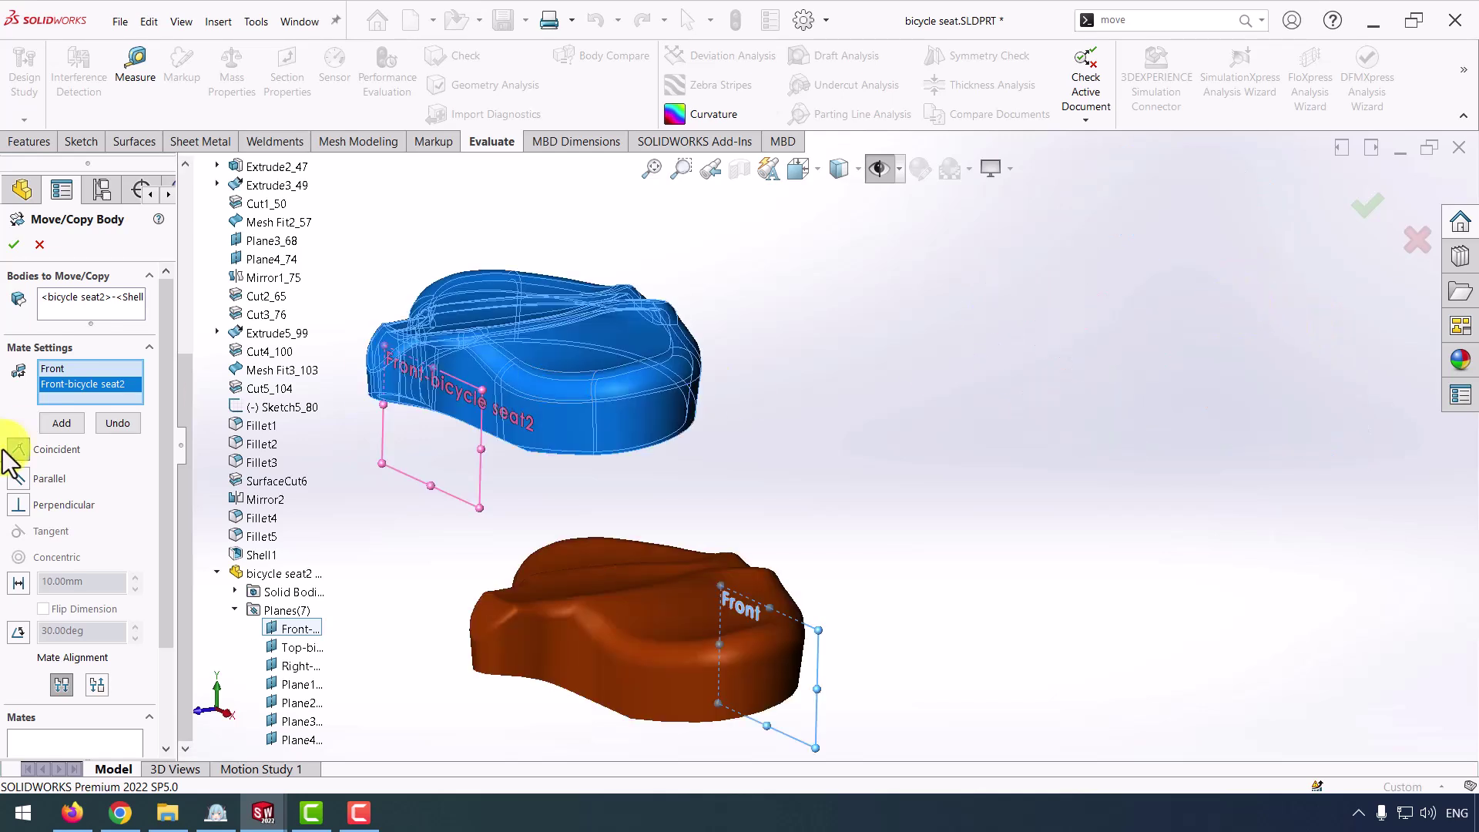
left_click(57, 427)
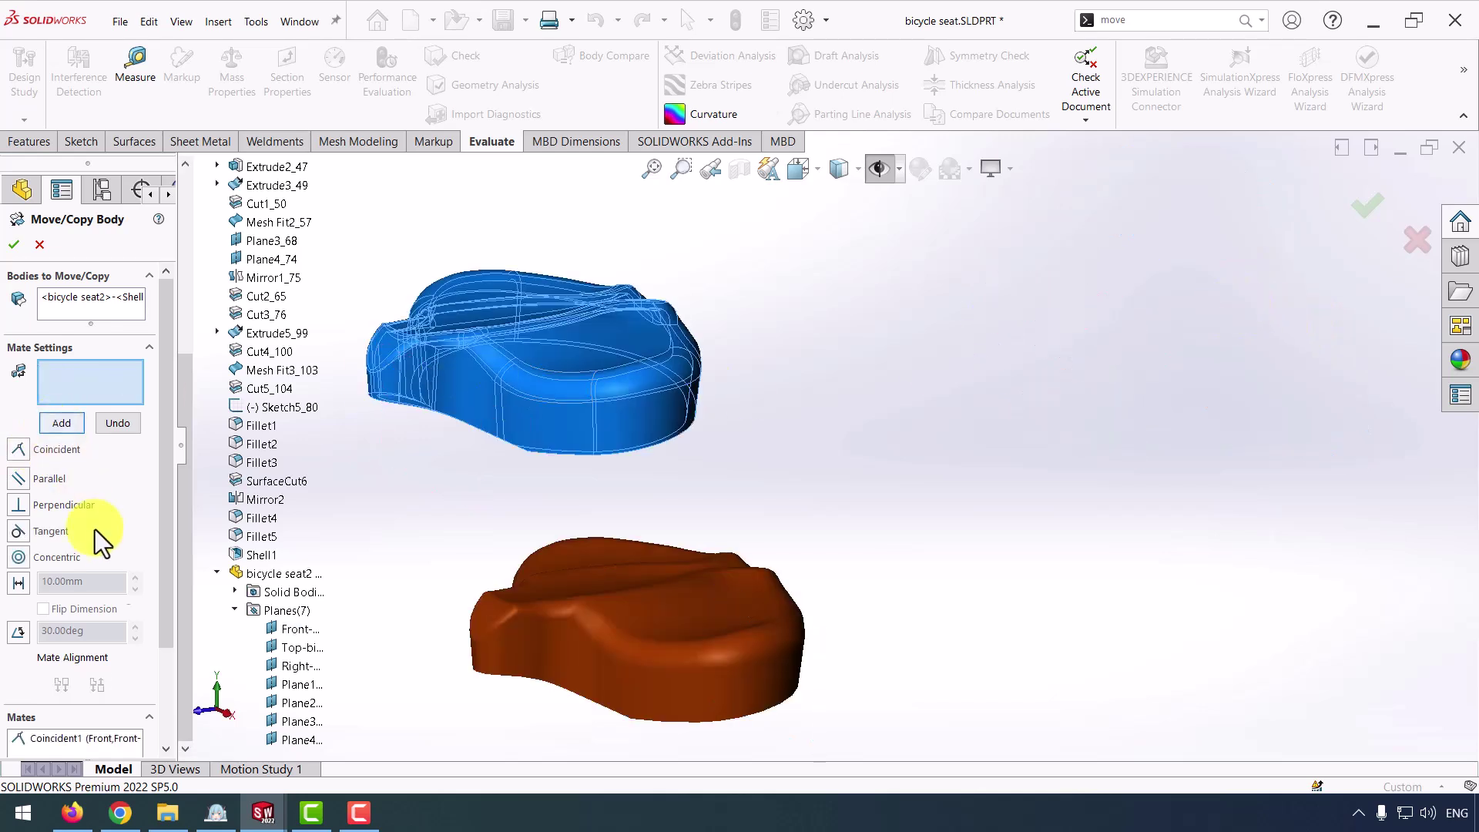
- Add a coincident mate between the Top-bicycle seat2 plane and the part's Top plane
left_click(284, 644)
scroll(248, 367, "up", 5)
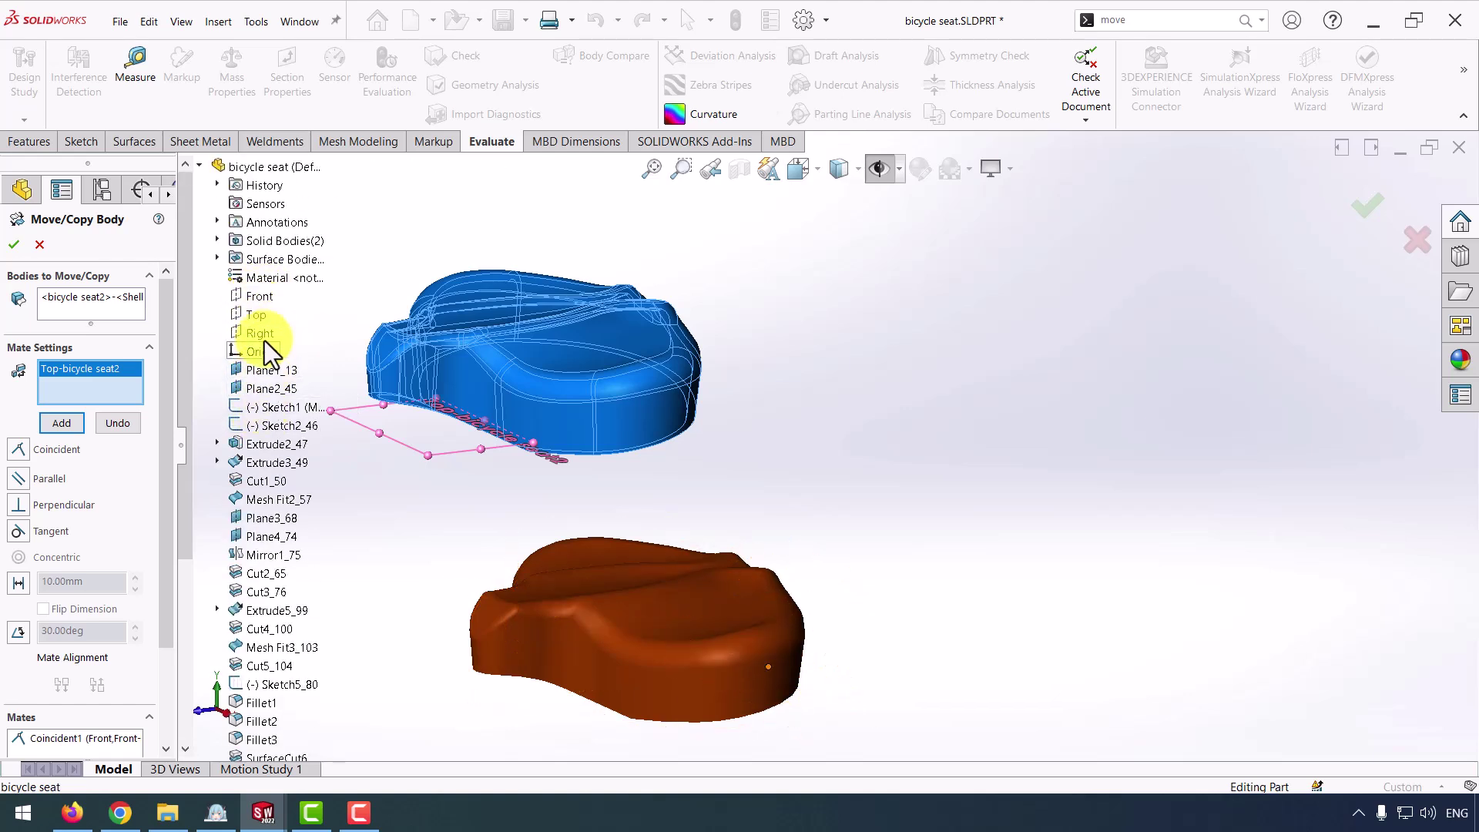
left_click(260, 312)
left_click(62, 423)
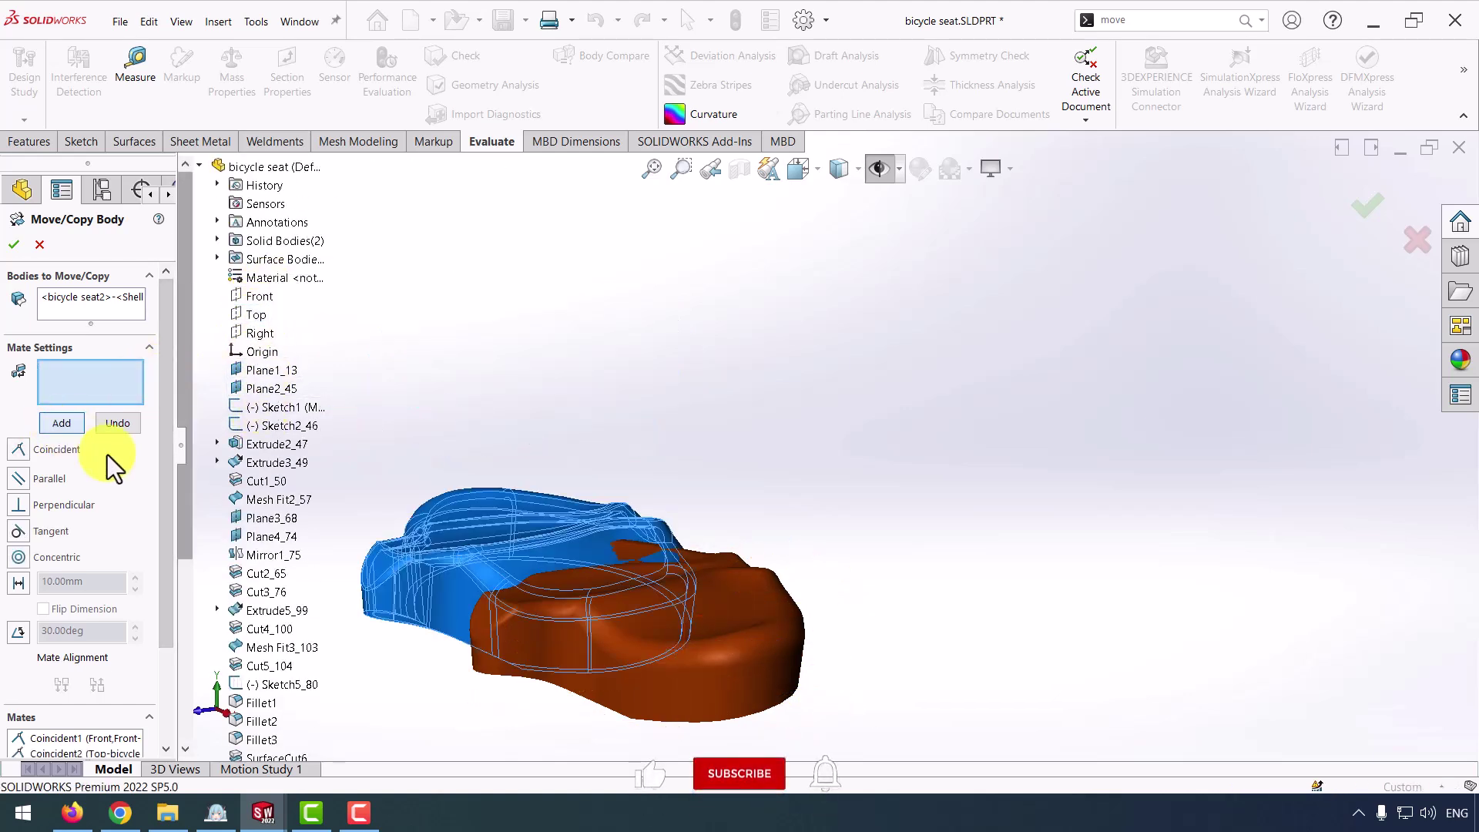
- Add a coincident mate between the part's Right plane and the Right-bicycle seat2 plane, and finish moving the body
left_click(260, 333)
scroll(275, 492, "down", 5)
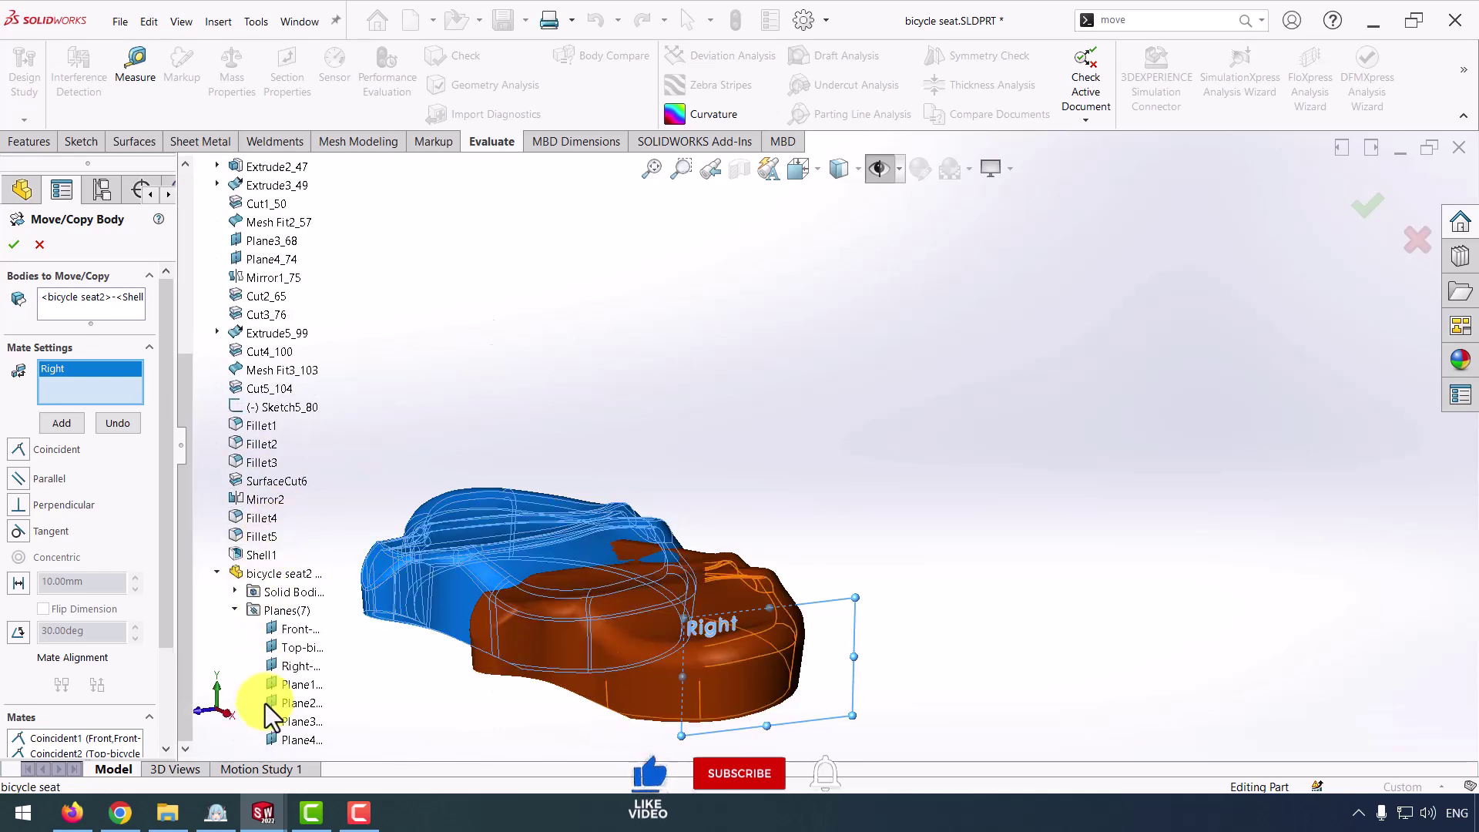
left_click(305, 667)
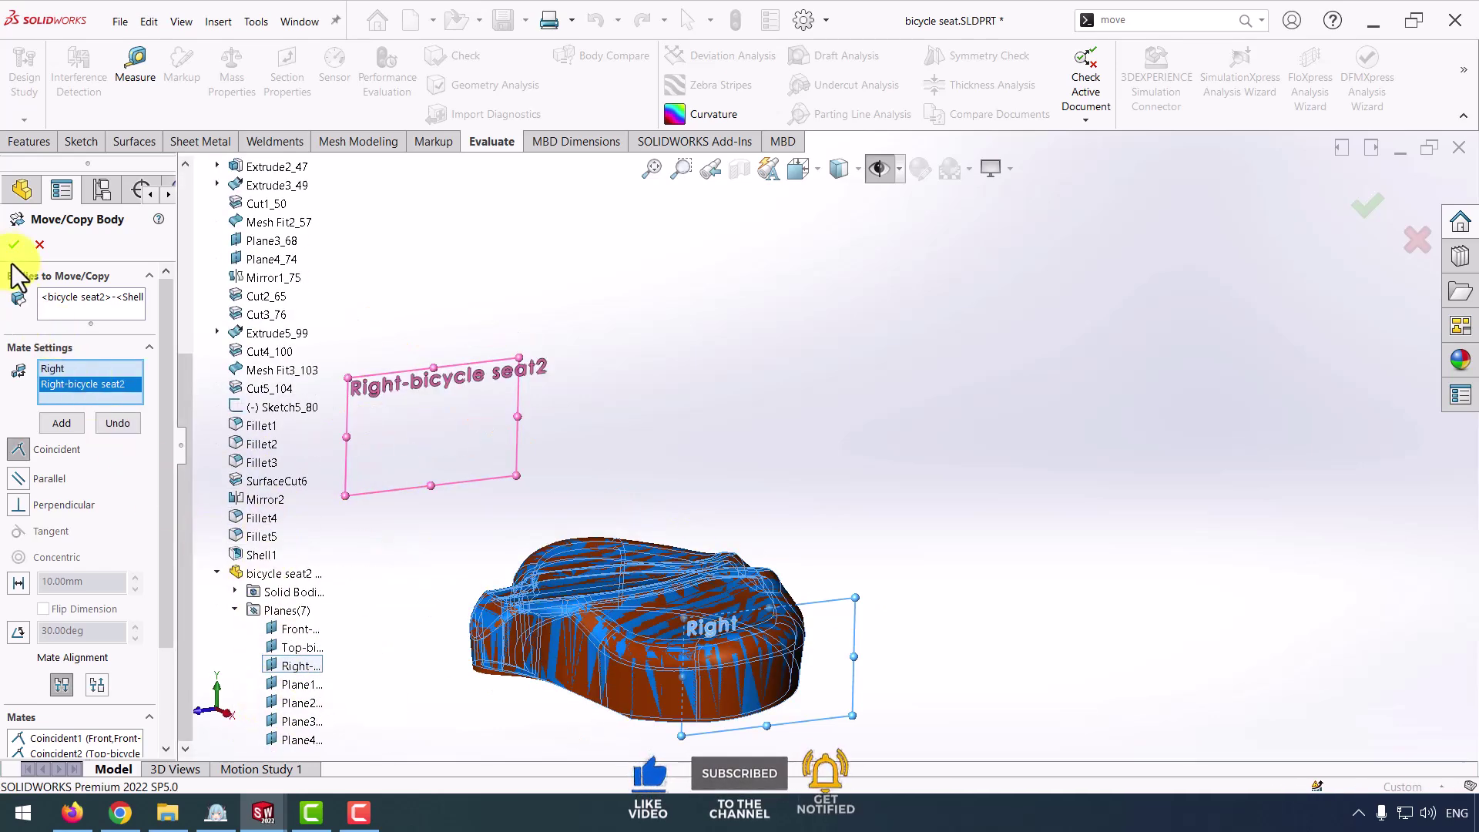
left_click(62, 423)
left_click(13, 245)
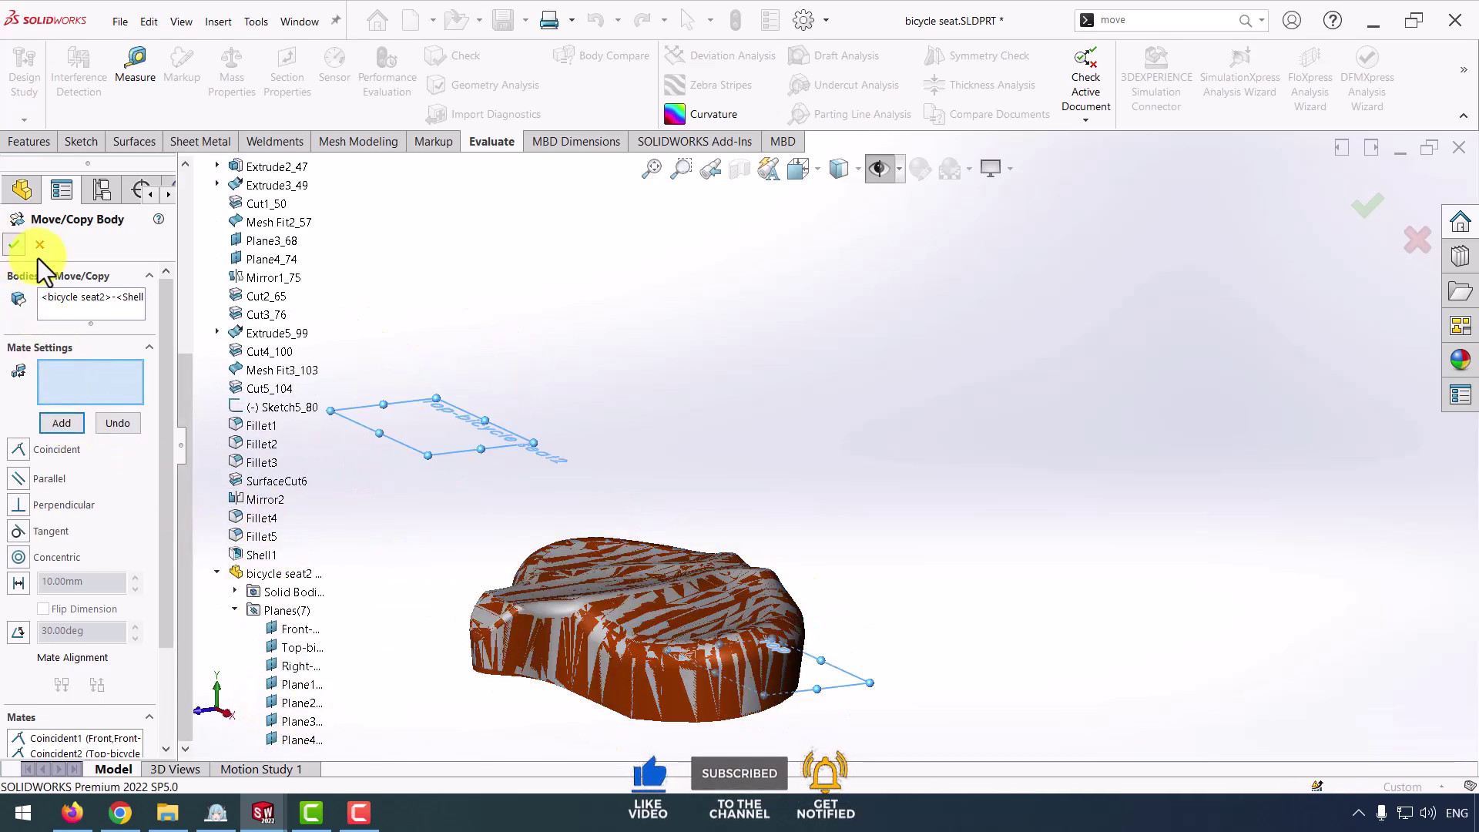
- Set up a Body Compare with the bicycle seat2 body as source and Shell1 as the compare body, hiding the source body
middle_click_drag(834, 607, 729, 636)
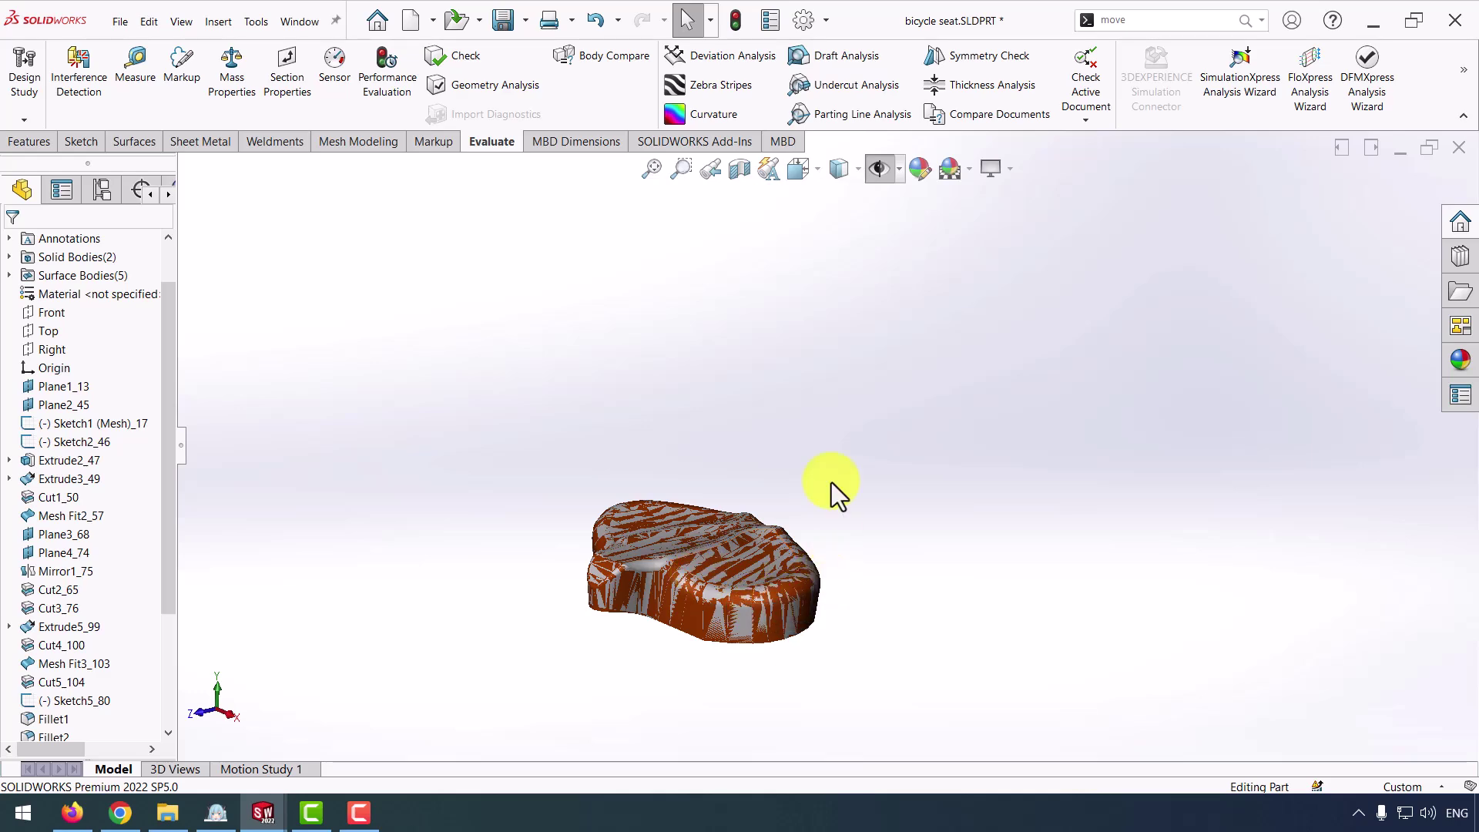
middle_click_drag(830, 482, 616, 596)
left_click(608, 57)
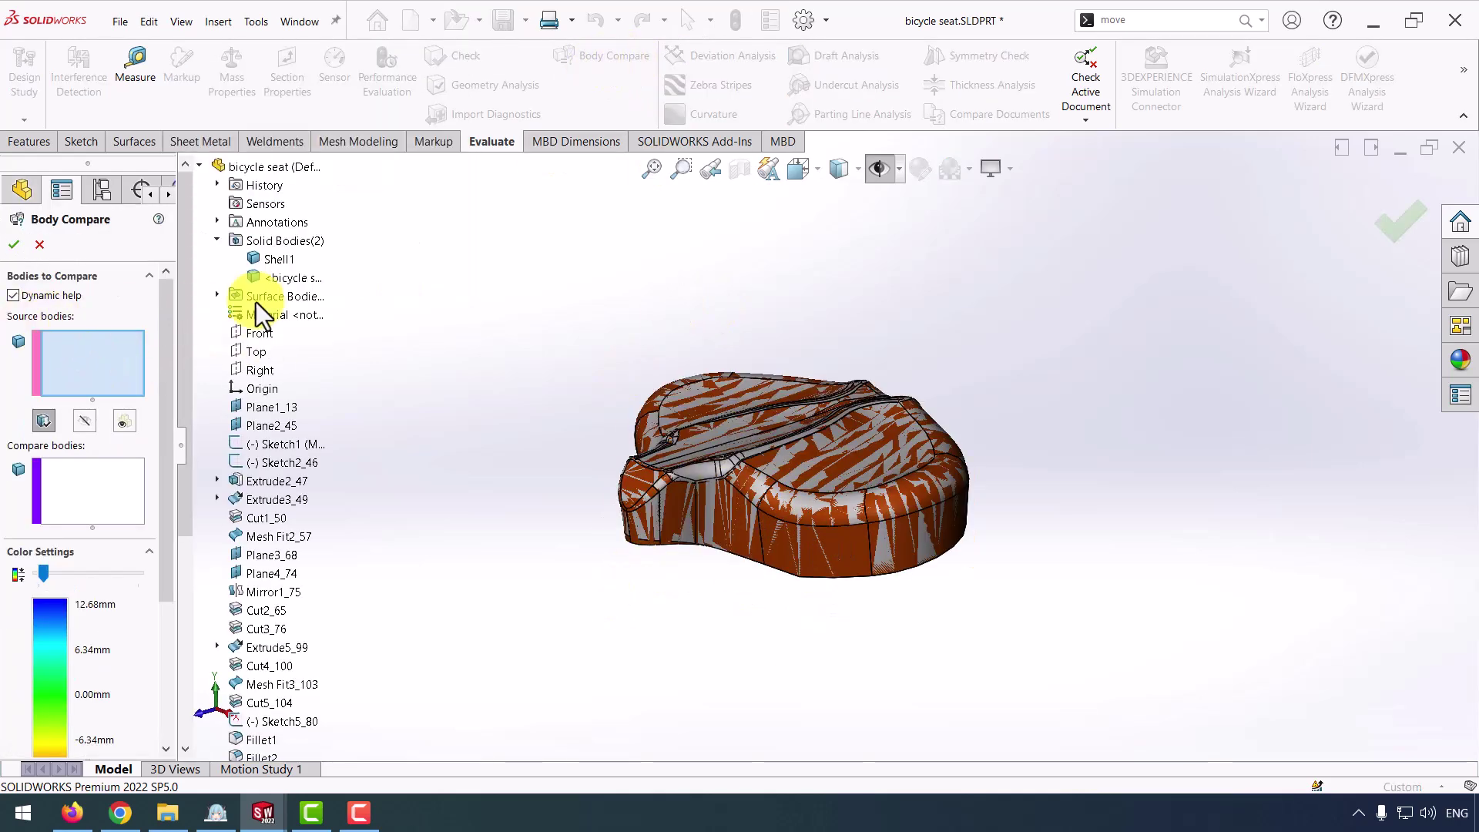
left_click(291, 278)
left_click(68, 515)
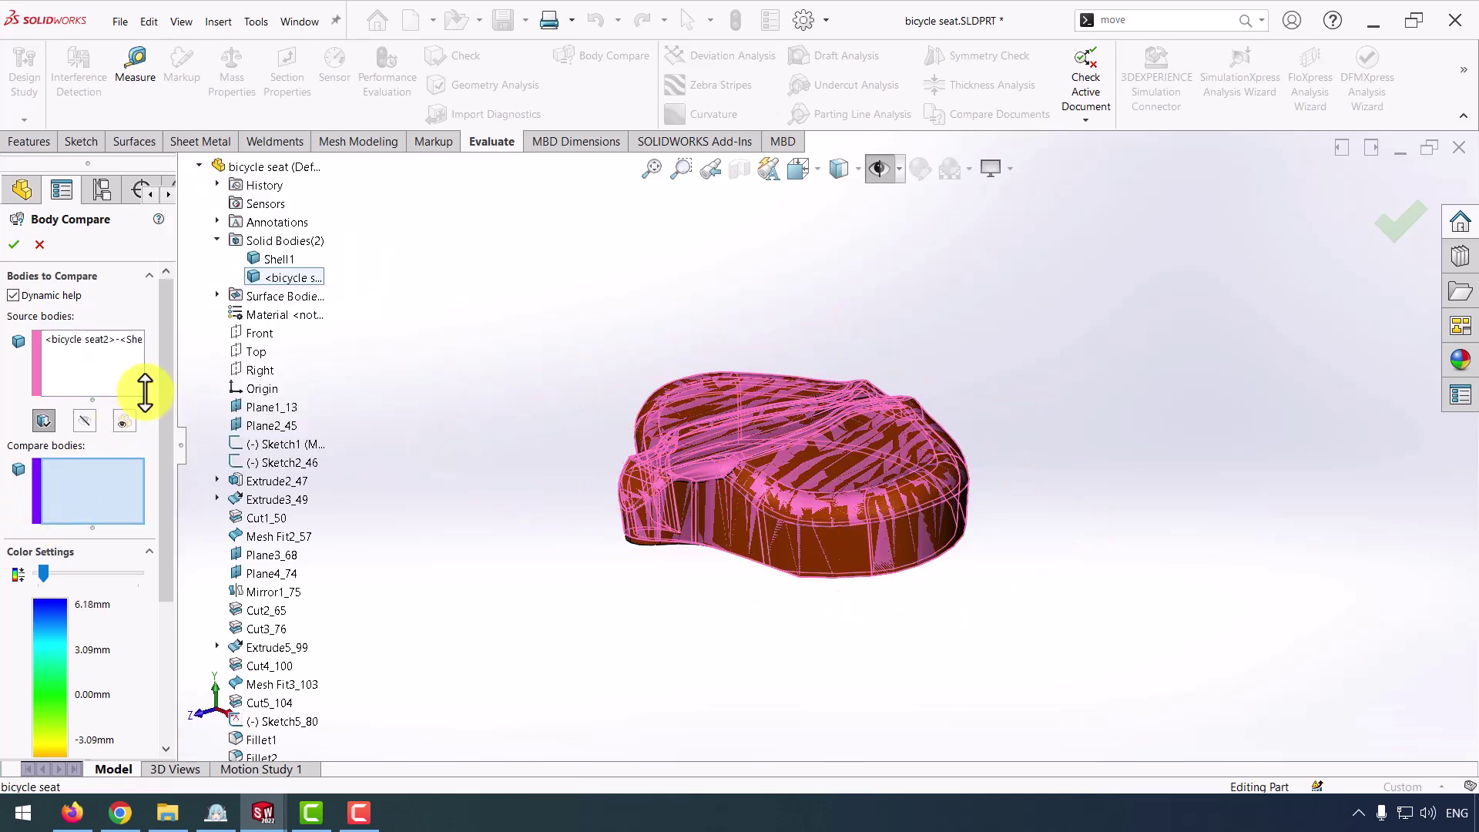
left_click(274, 259)
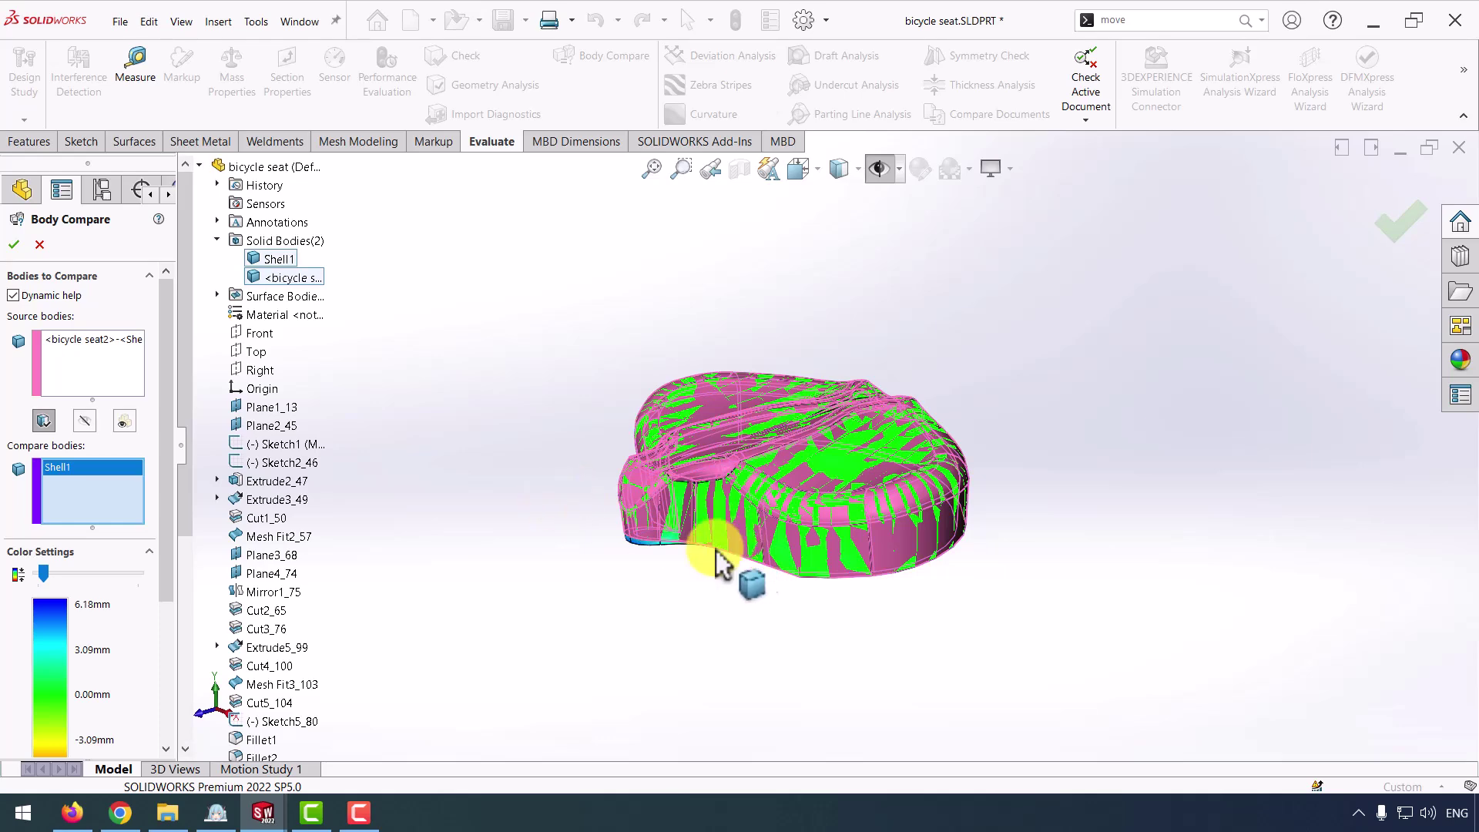
middle_click_drag(716, 552, 691, 556)
left_click(85, 422)
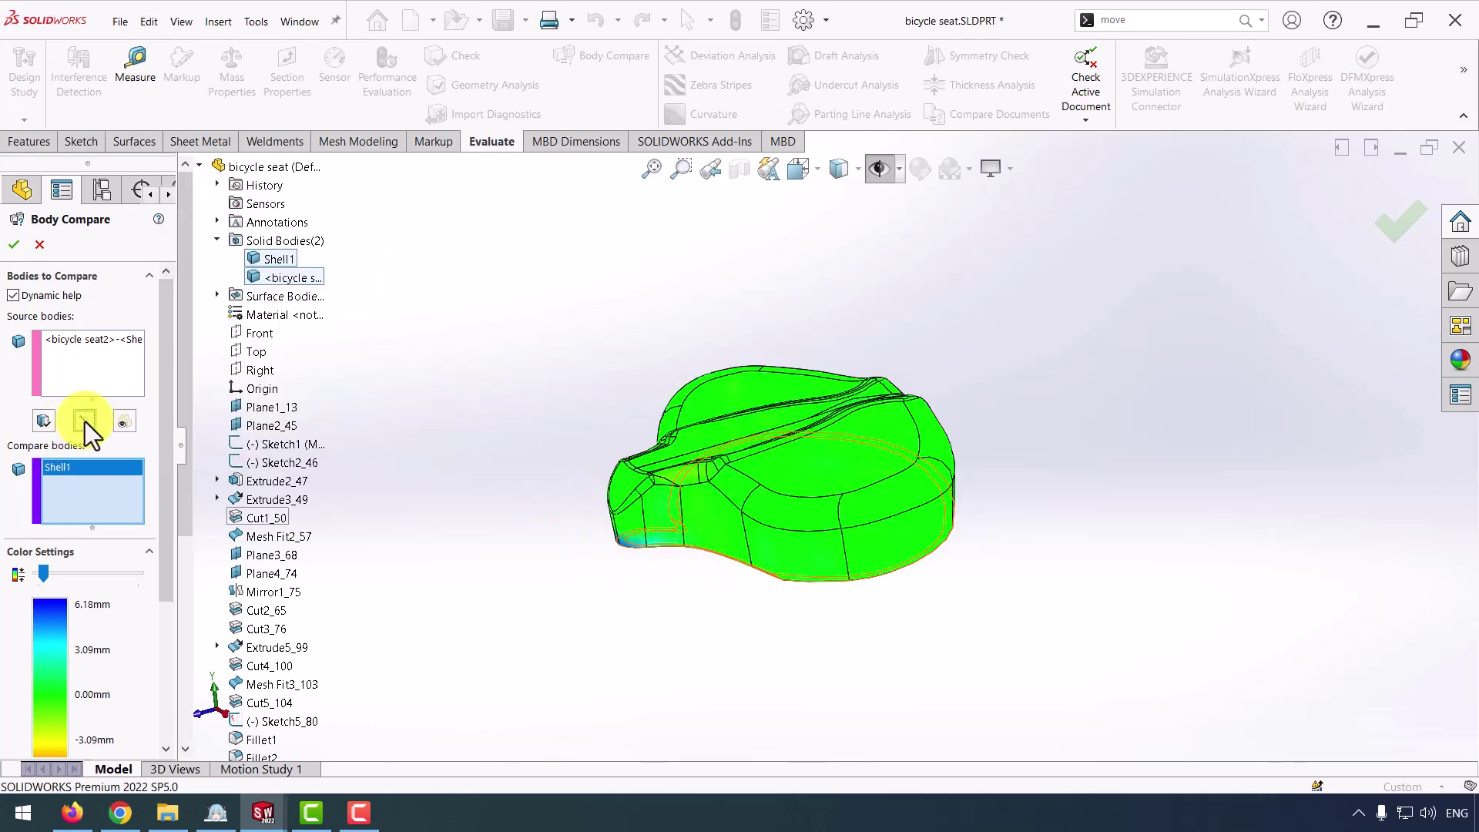
- Lower the color legend threshold in two stages, to a maximum deviation of 3.81 mm and 1.44 mm
middle_click_drag(753, 627, 699, 423)
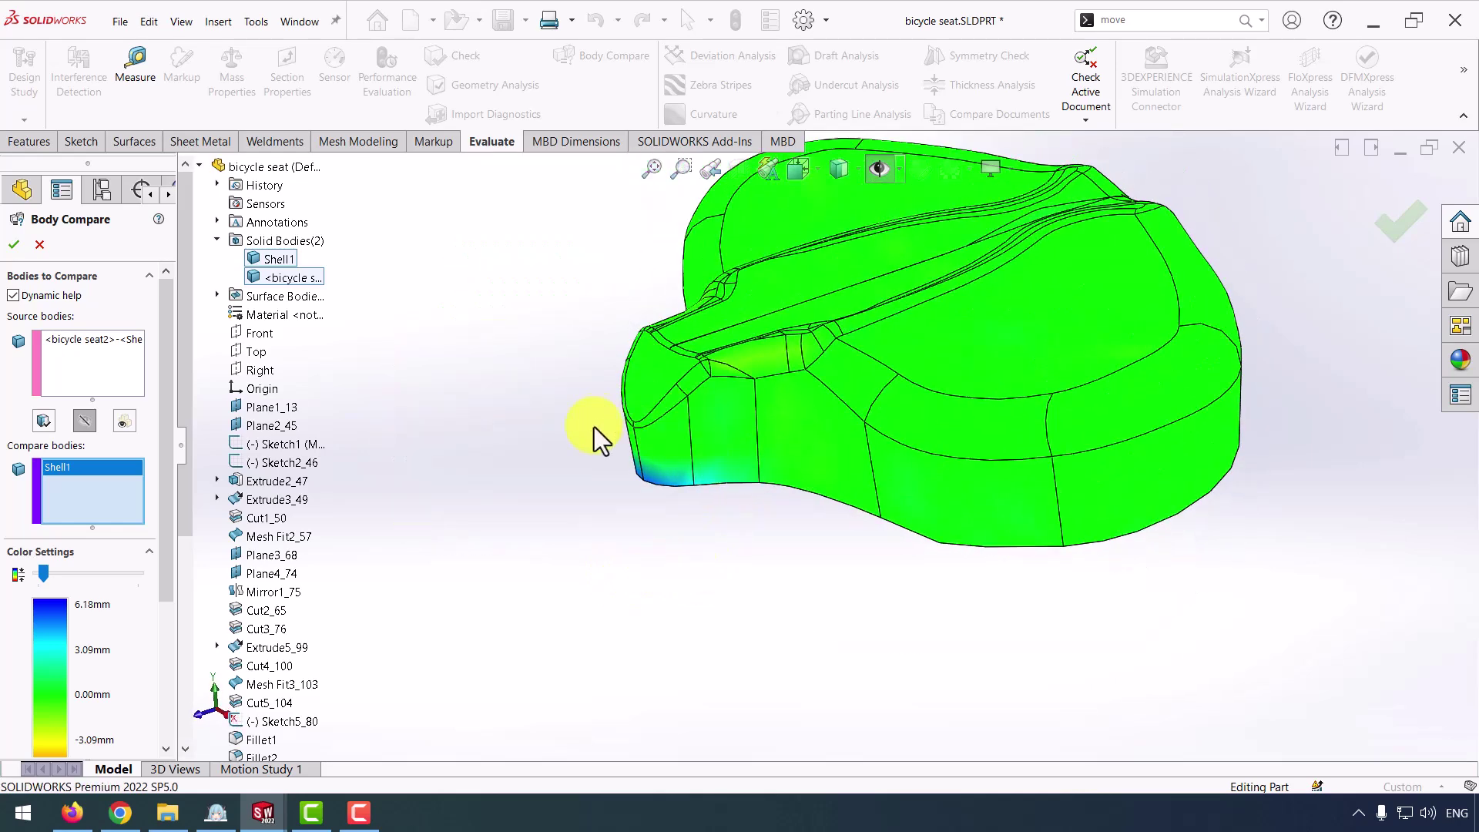
middle_click_drag(703, 594, 695, 396)
scroll(444, 544, "down", 2)
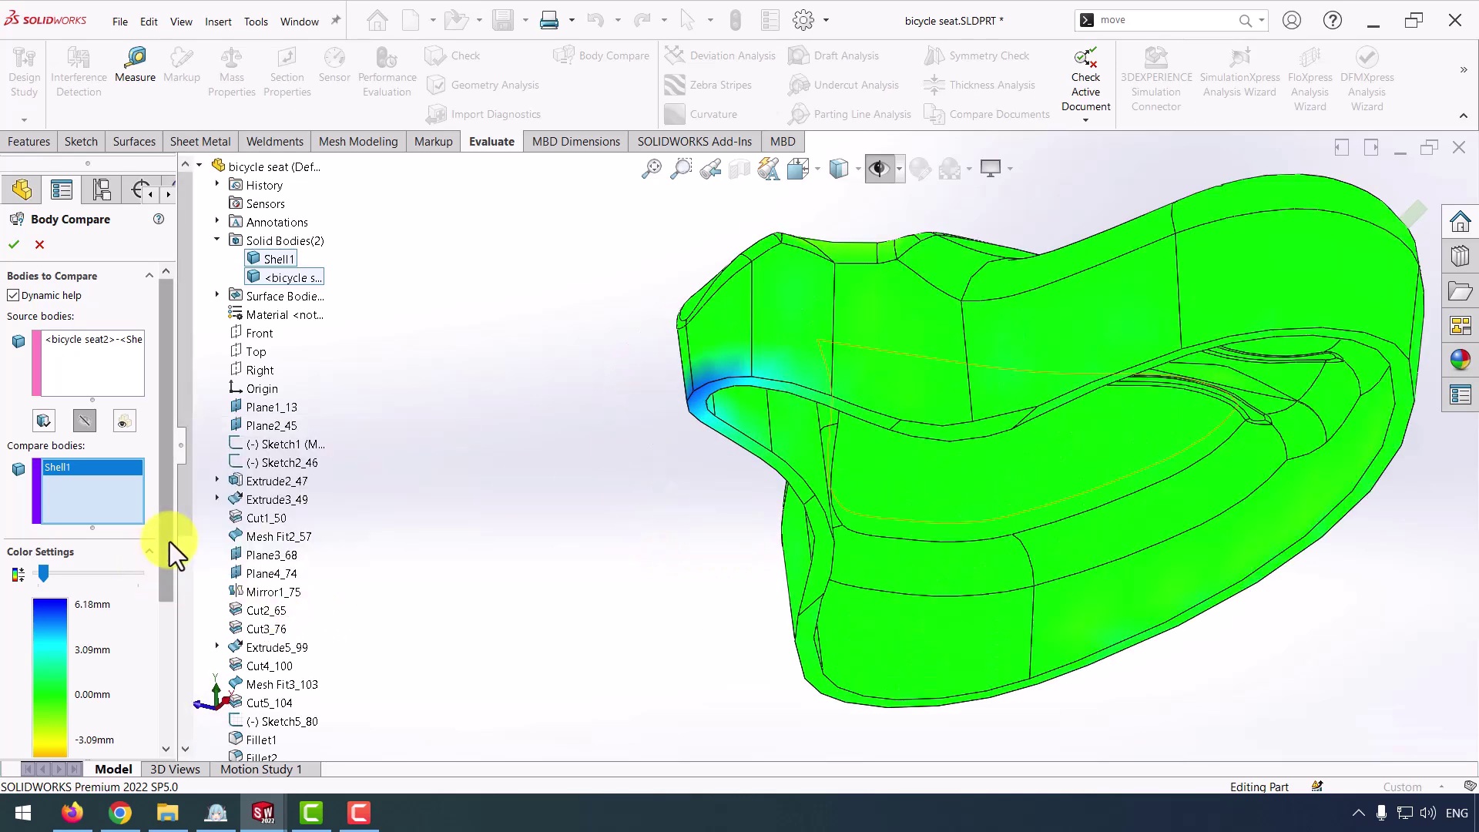
left_click_drag(165, 555, 159, 675)
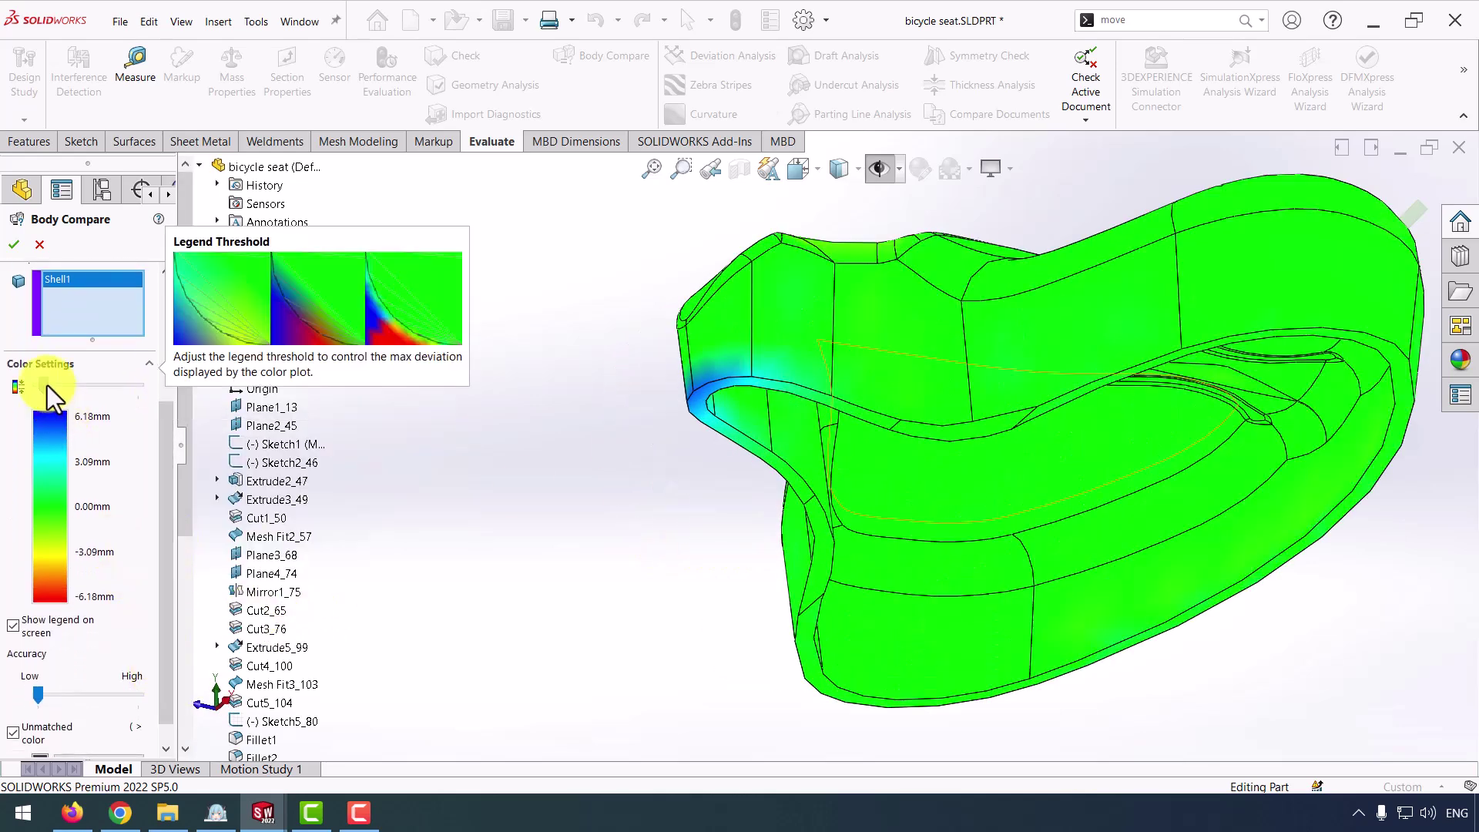
mouse_move(48, 385)
left_mouse_down()
mouse_move(73, 389)
mouse_move(40, 388)
left_mouse_up()
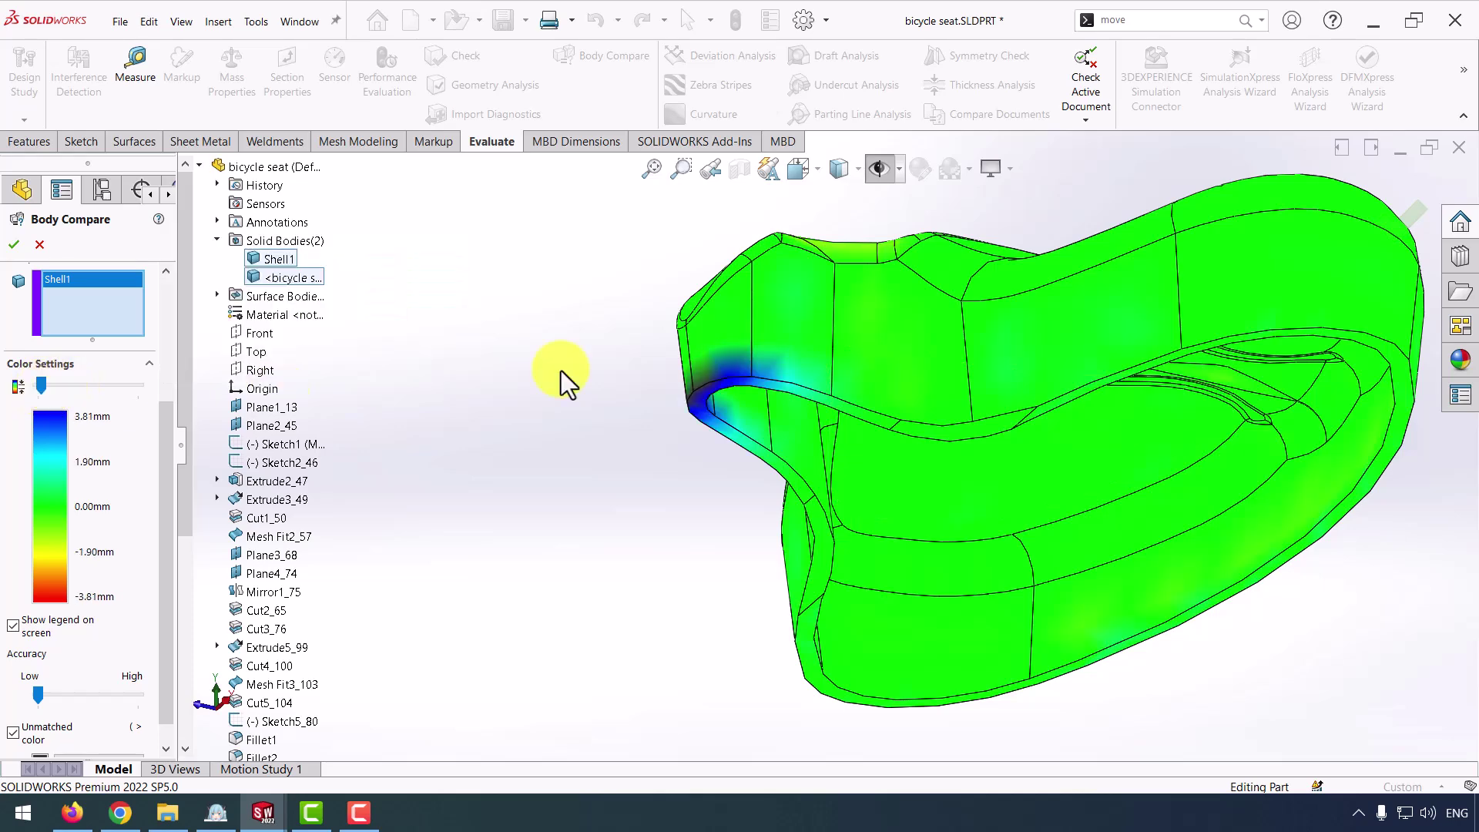
middle_click_drag(882, 332, 918, 440)
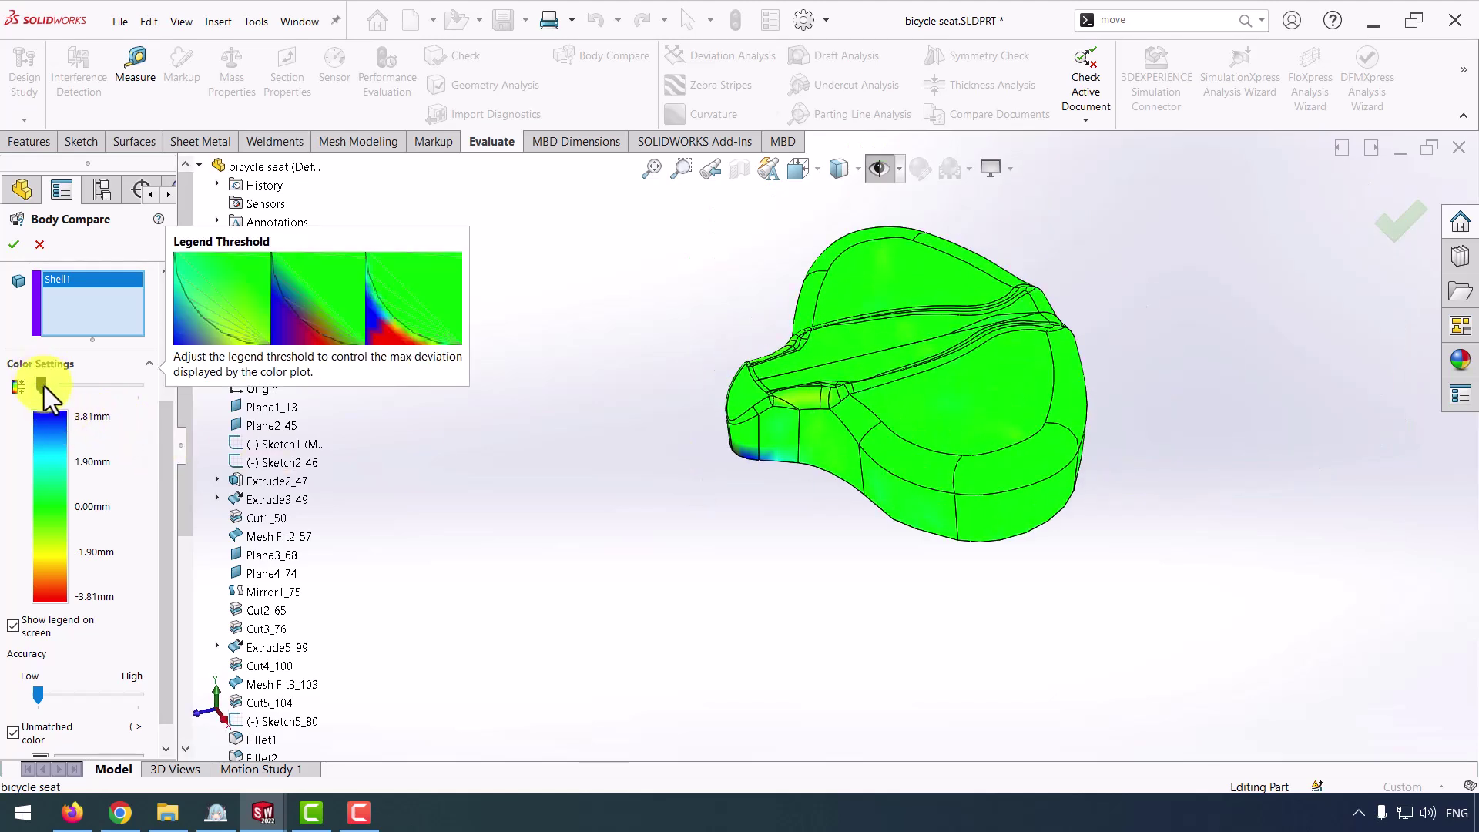
left_click_drag(44, 386, 41, 386)
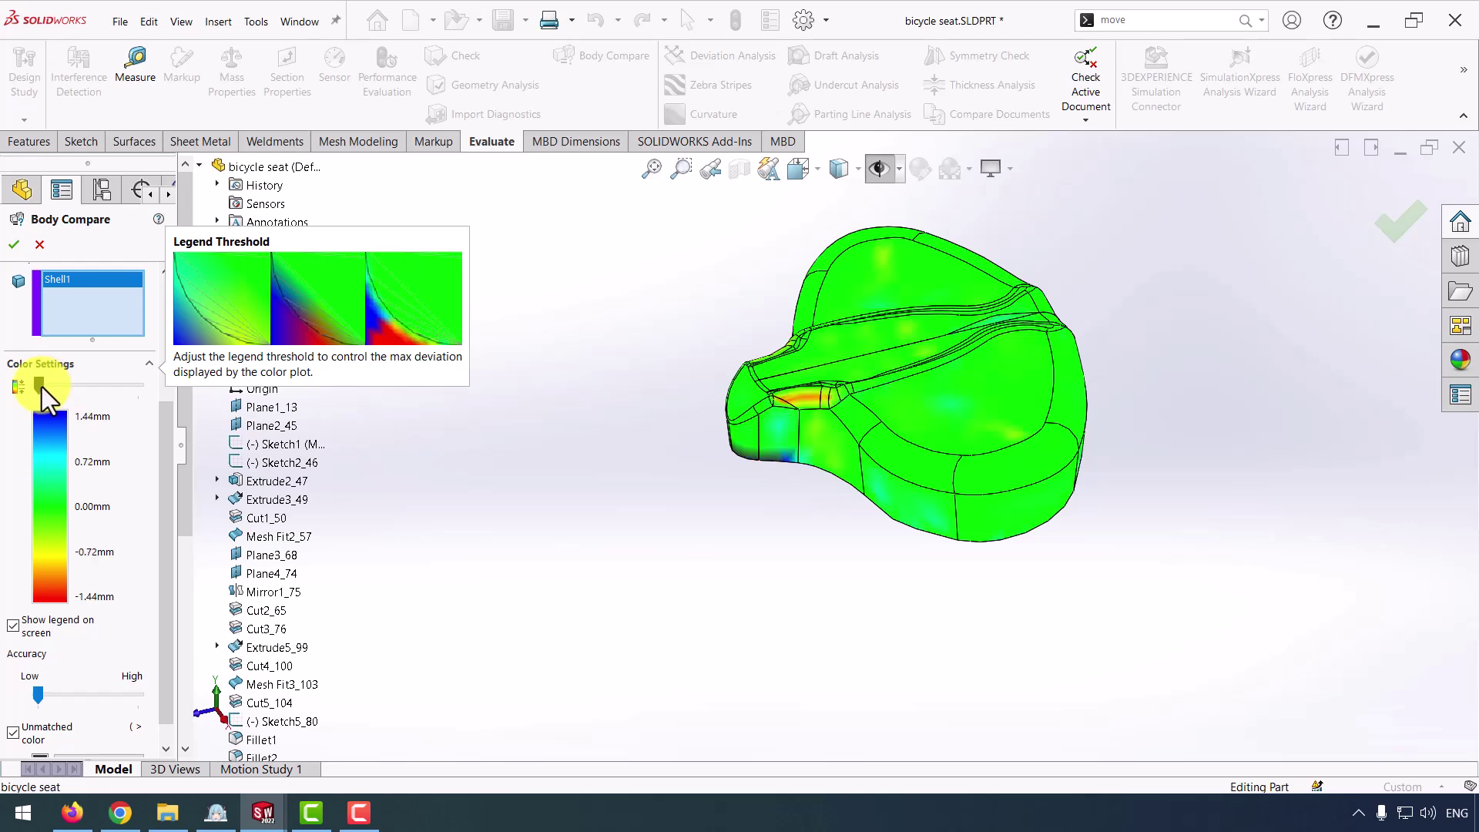
- Examine the deviation colors on the seat's nose, side wall and central groove
scroll(824, 439, "down", 5)
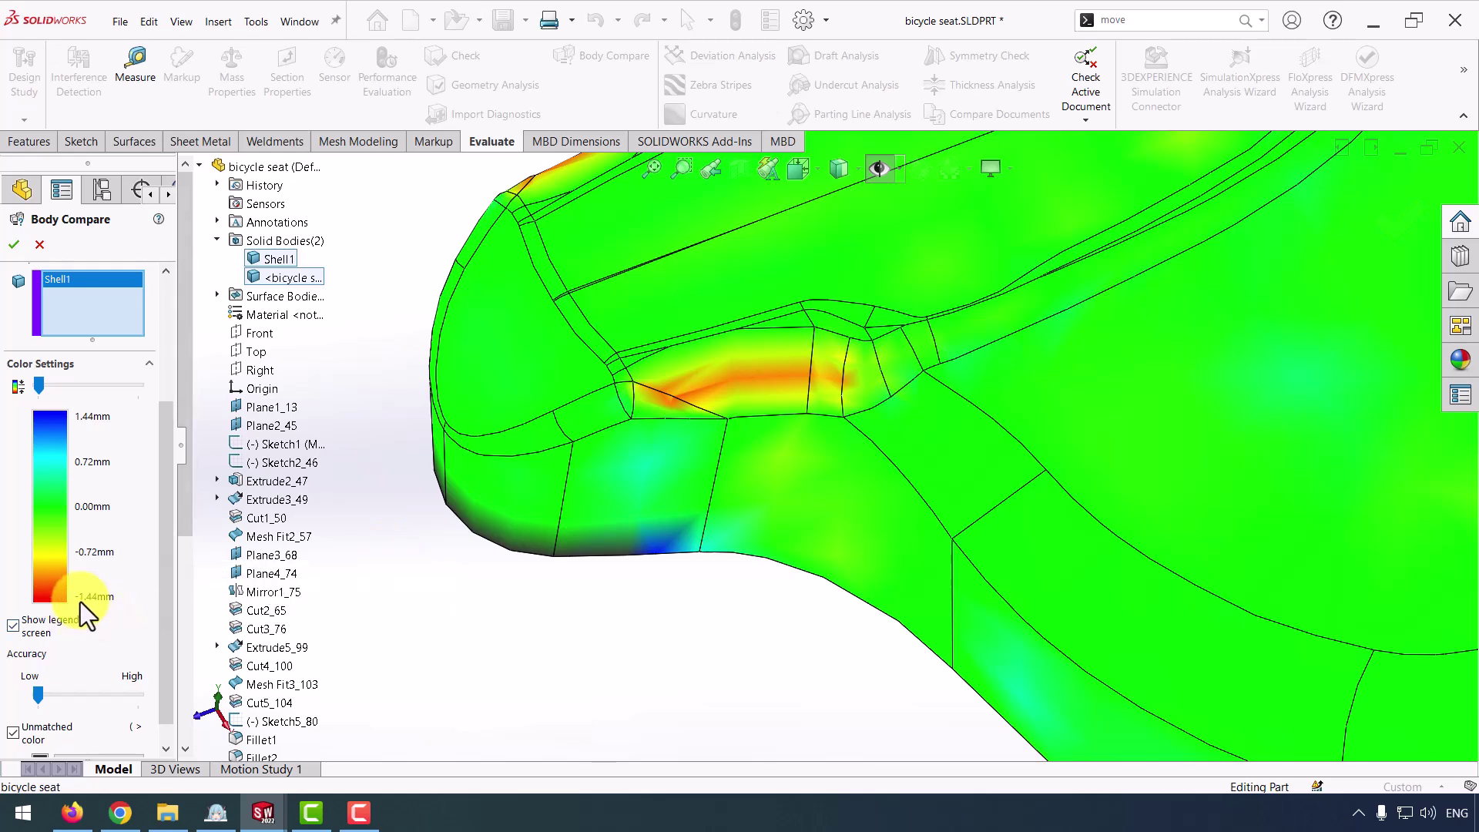
scroll(832, 461, "up", 6)
middle_click_drag(814, 467, 883, 328)
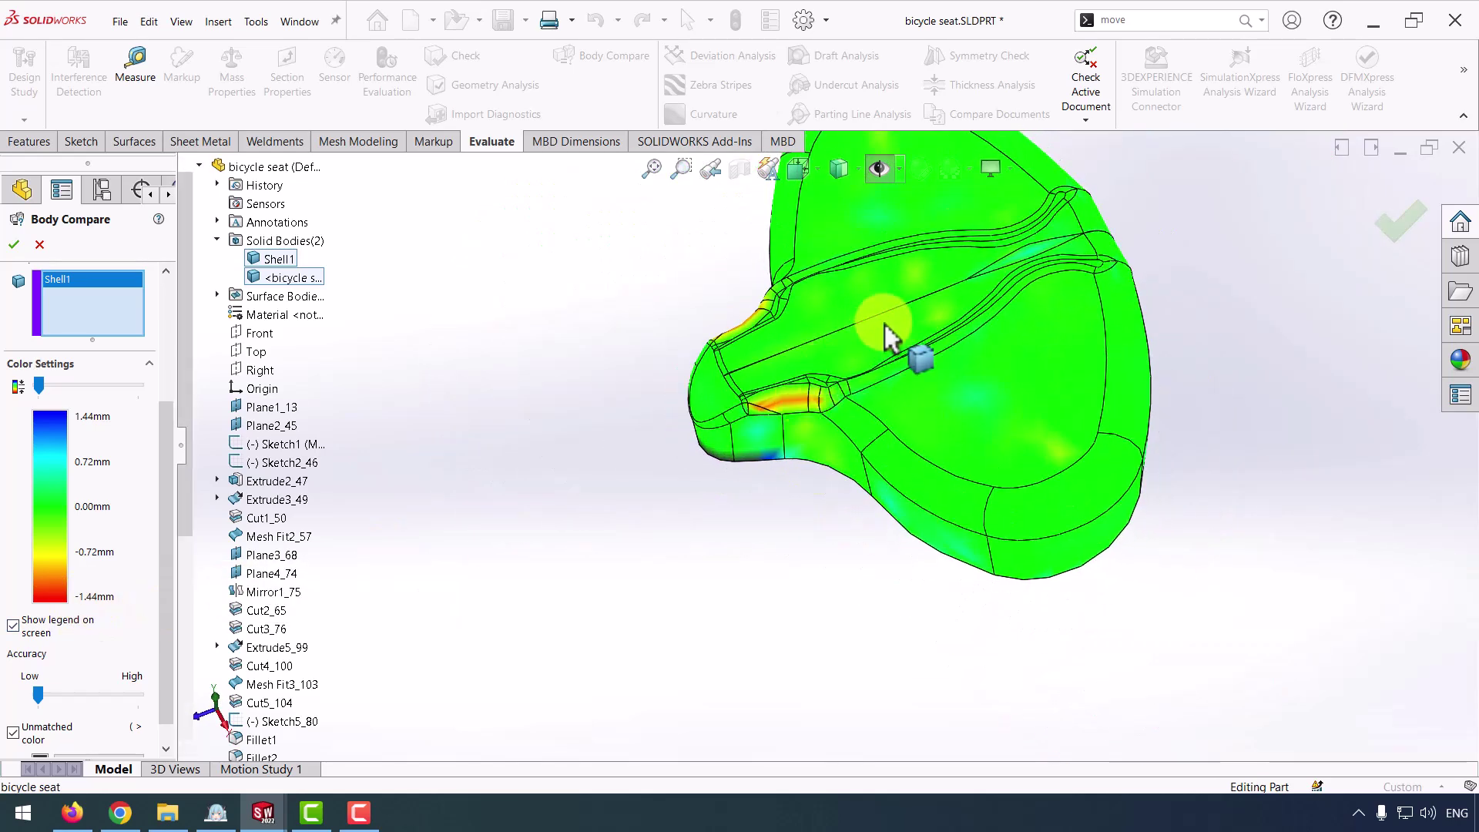
scroll(1009, 286, "down", 6)
middle_click_drag(1009, 287, 1021, 241)
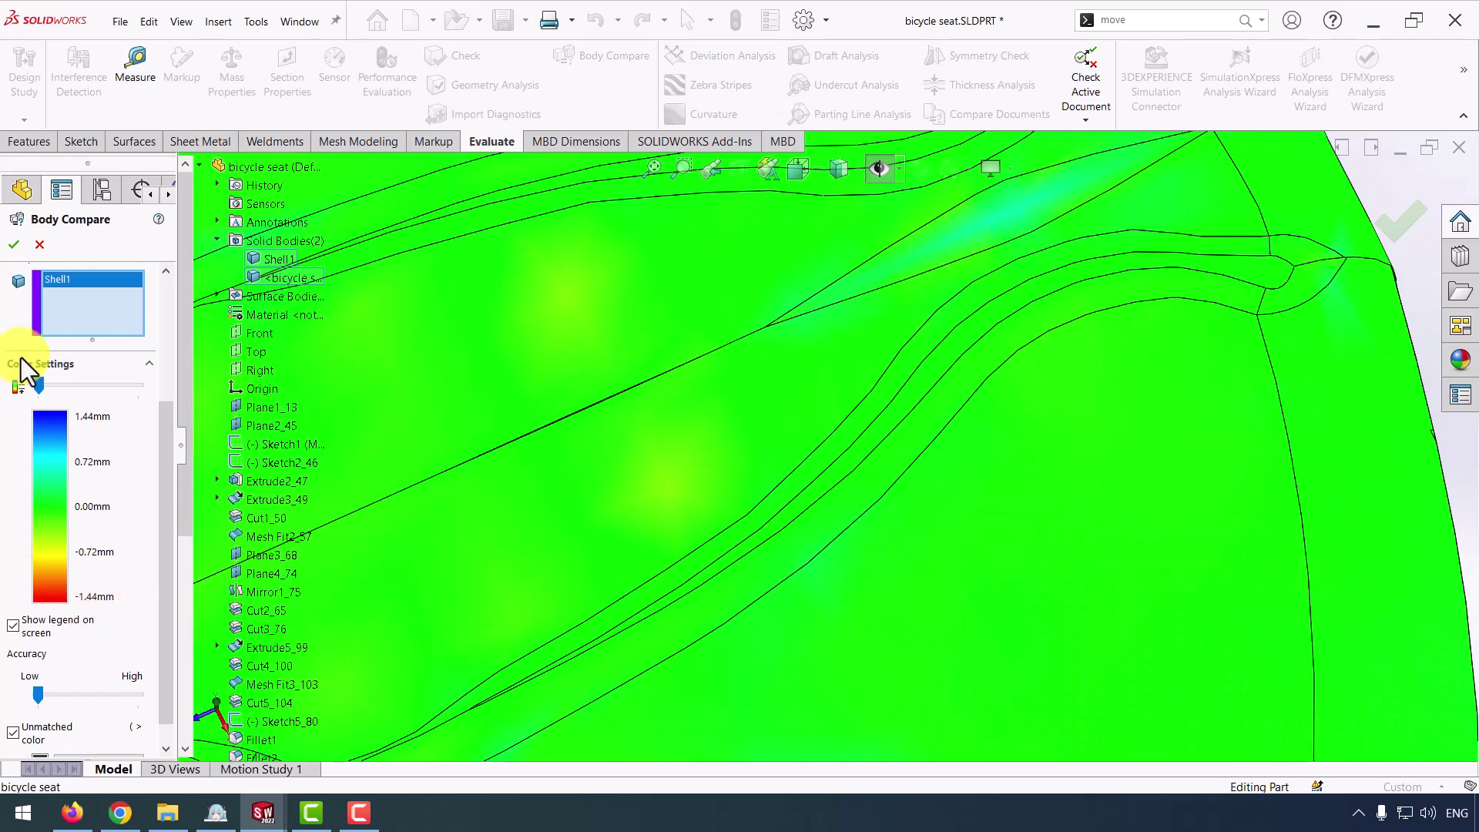
scroll(1006, 521, "up", 8)
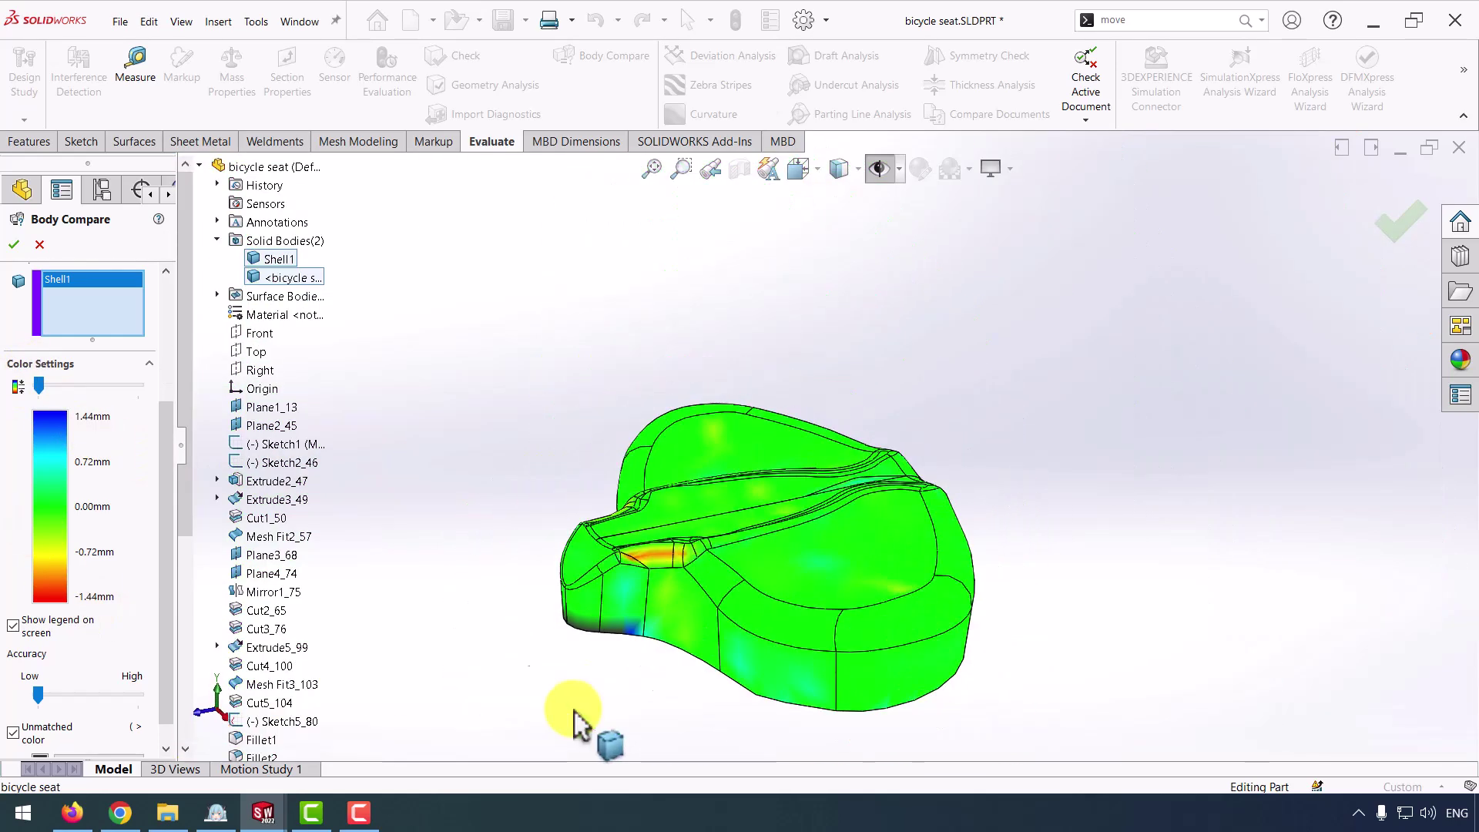
middle_click_drag(765, 588, 644, 601)
scroll(644, 600, "down", 5)
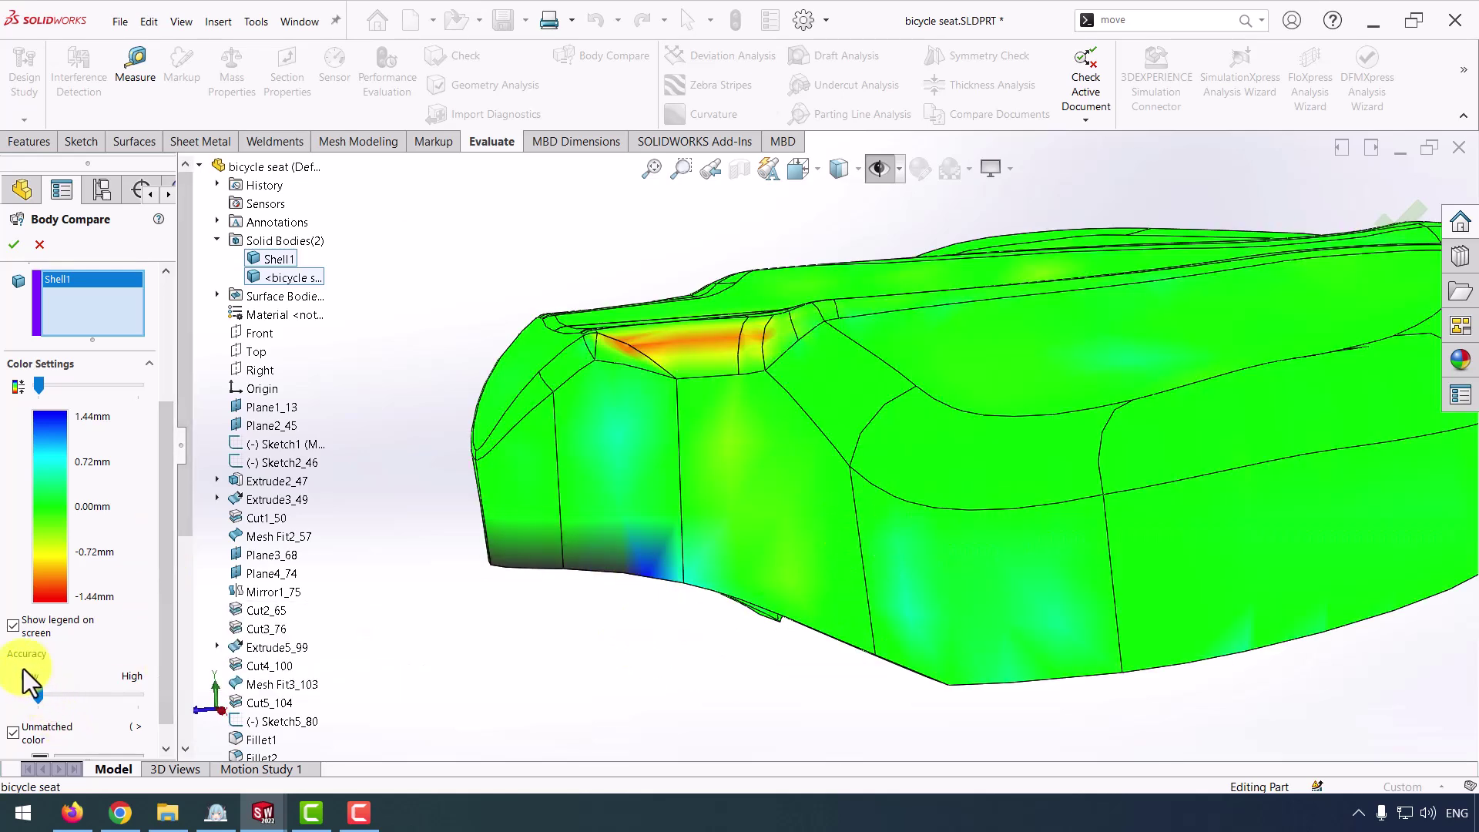
- Raise the comparison accuracy to slightly past the midpoint between Low and High, and inspect the recalculated color plot
left_click(91, 693)
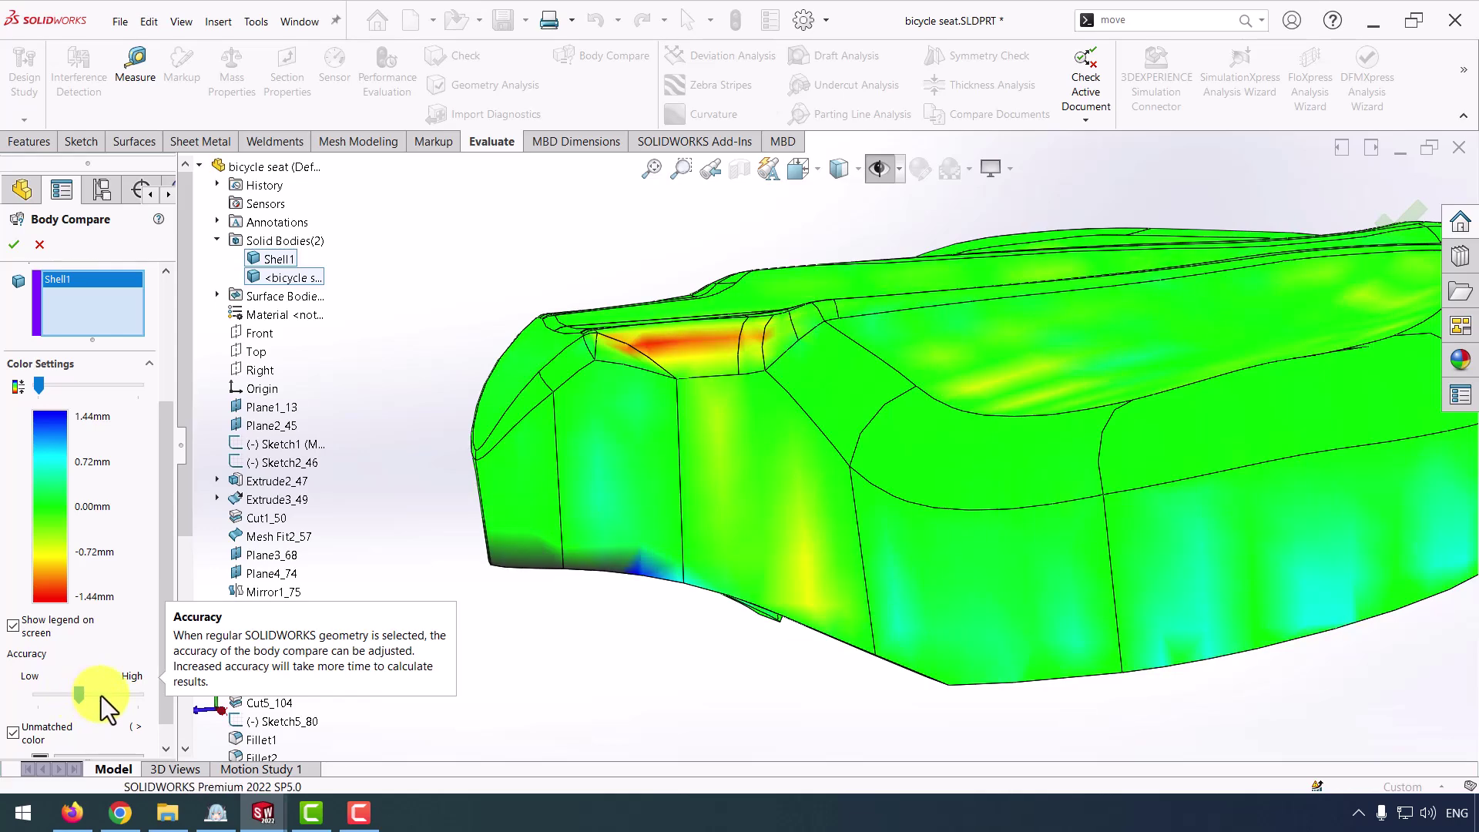
left_click(101, 696)
scroll(801, 574, "up", 5)
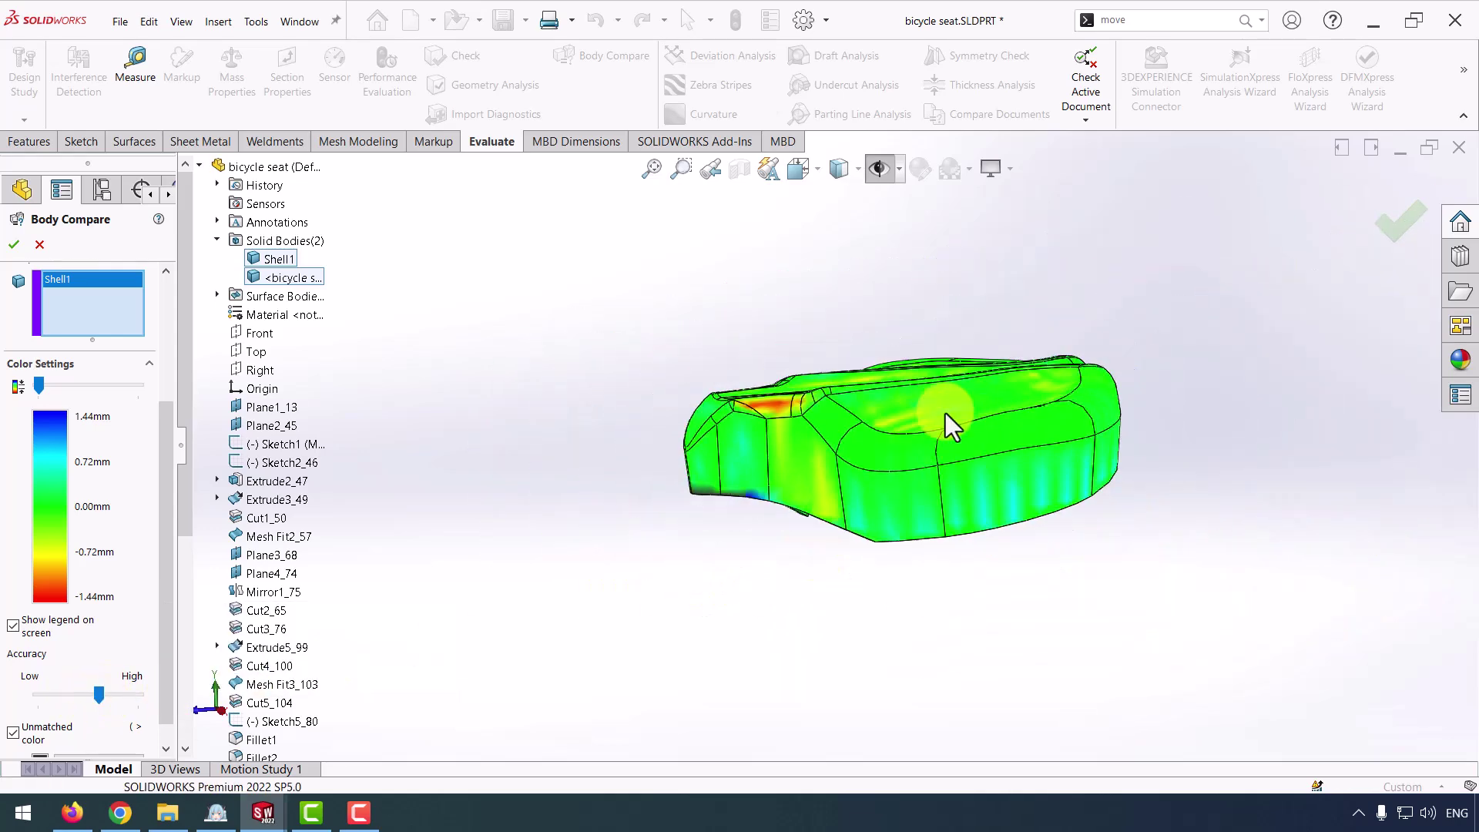
middle_click_drag(947, 423, 947, 485)
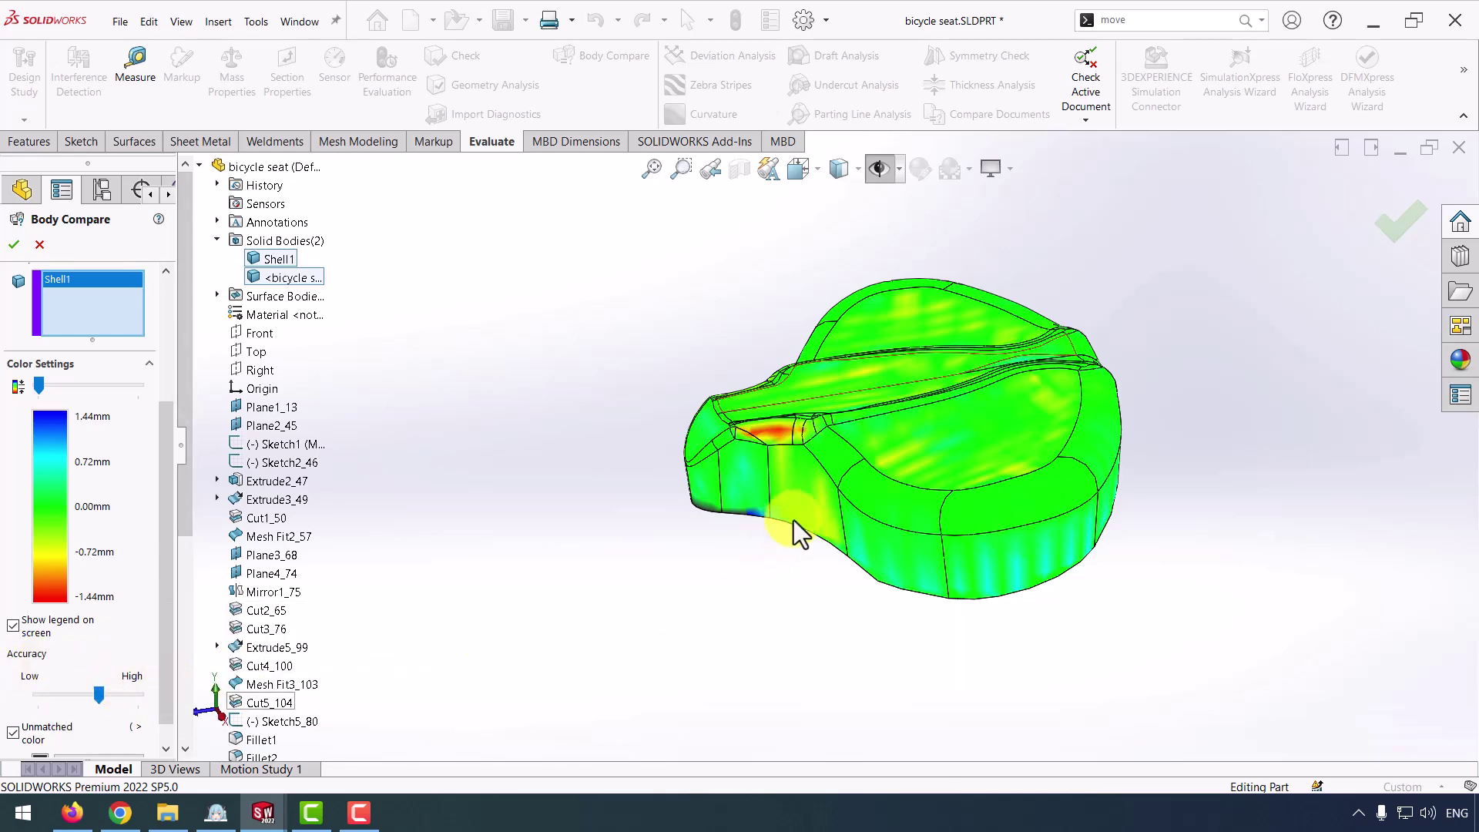
middle_click_drag(801, 535, 985, 540)
scroll(990, 543, "down", 4)
middle_click_drag(946, 432, 885, 454)
- Set the color legend threshold to a maximum deviation of 3.22 mm and review the deviation plot around the seat
left_click_drag(37, 385, 48, 387)
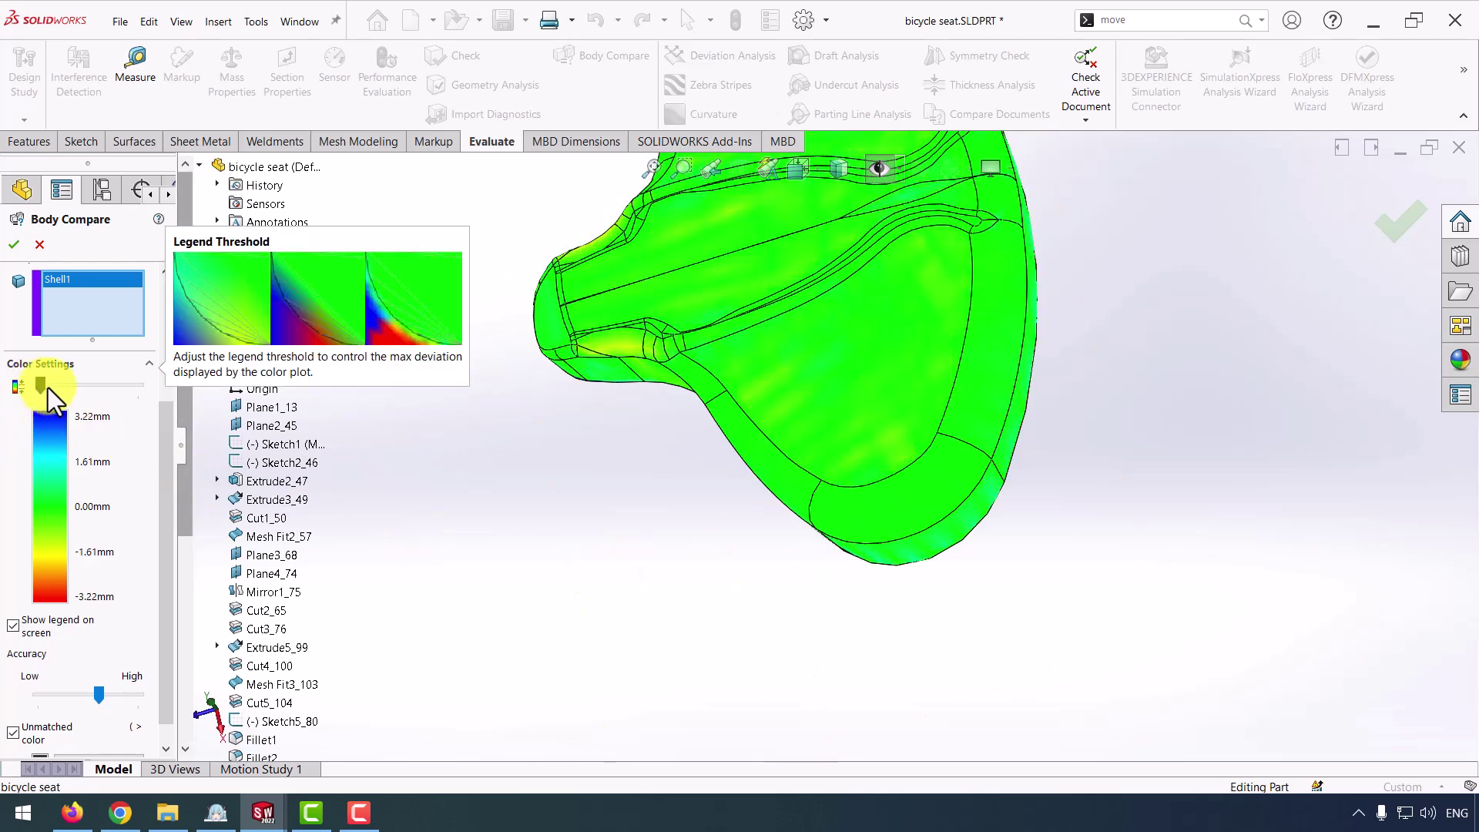
middle_click_drag(914, 386, 885, 439)
scroll(786, 403, "down", 4)
middle_click_drag(786, 403, 669, 389)
middle_click_drag(759, 577, 732, 462)
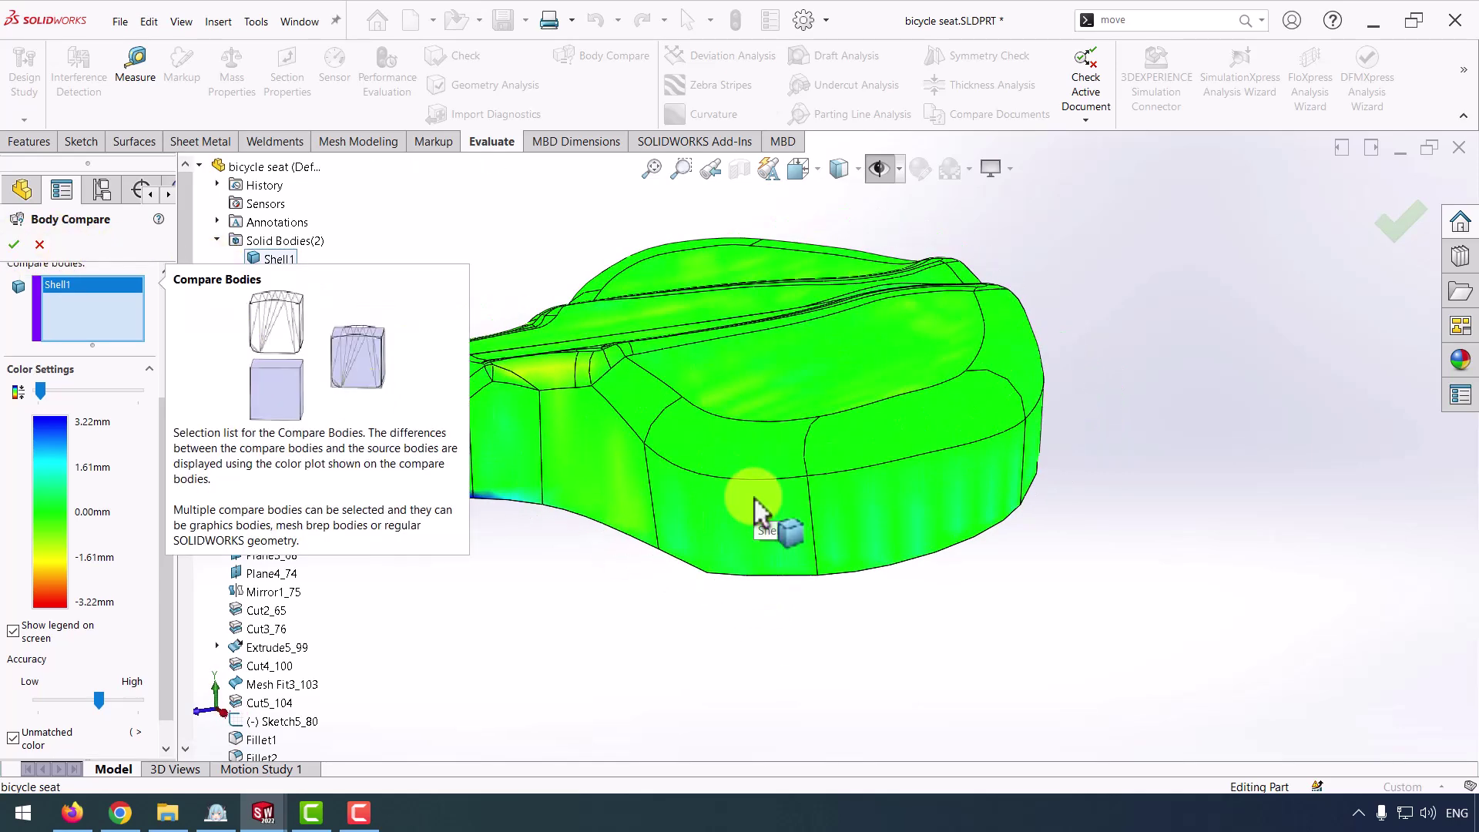
middle_click_drag(755, 501, 784, 495)
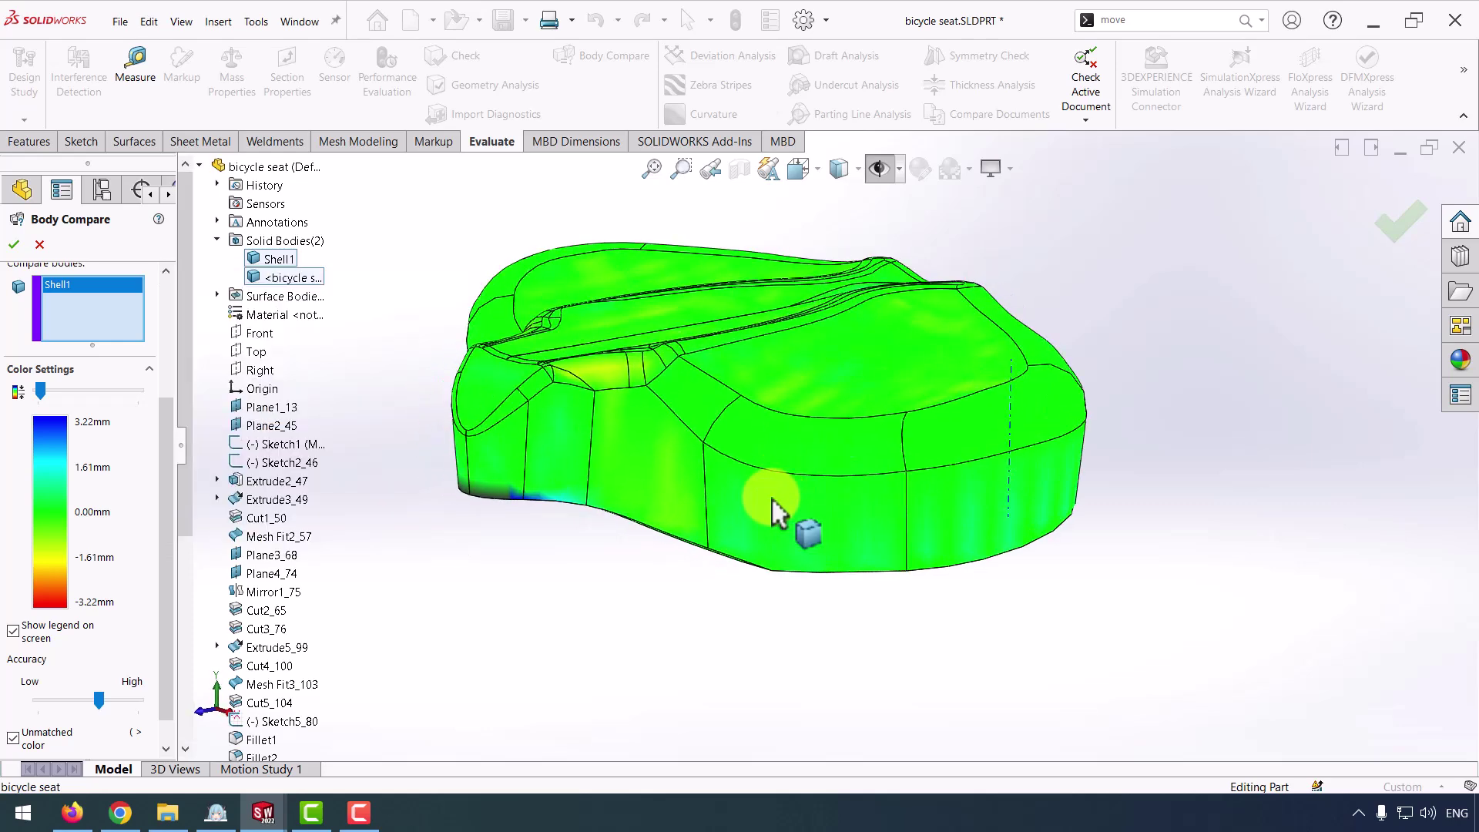
middle_click_drag(1079, 501, 848, 507)
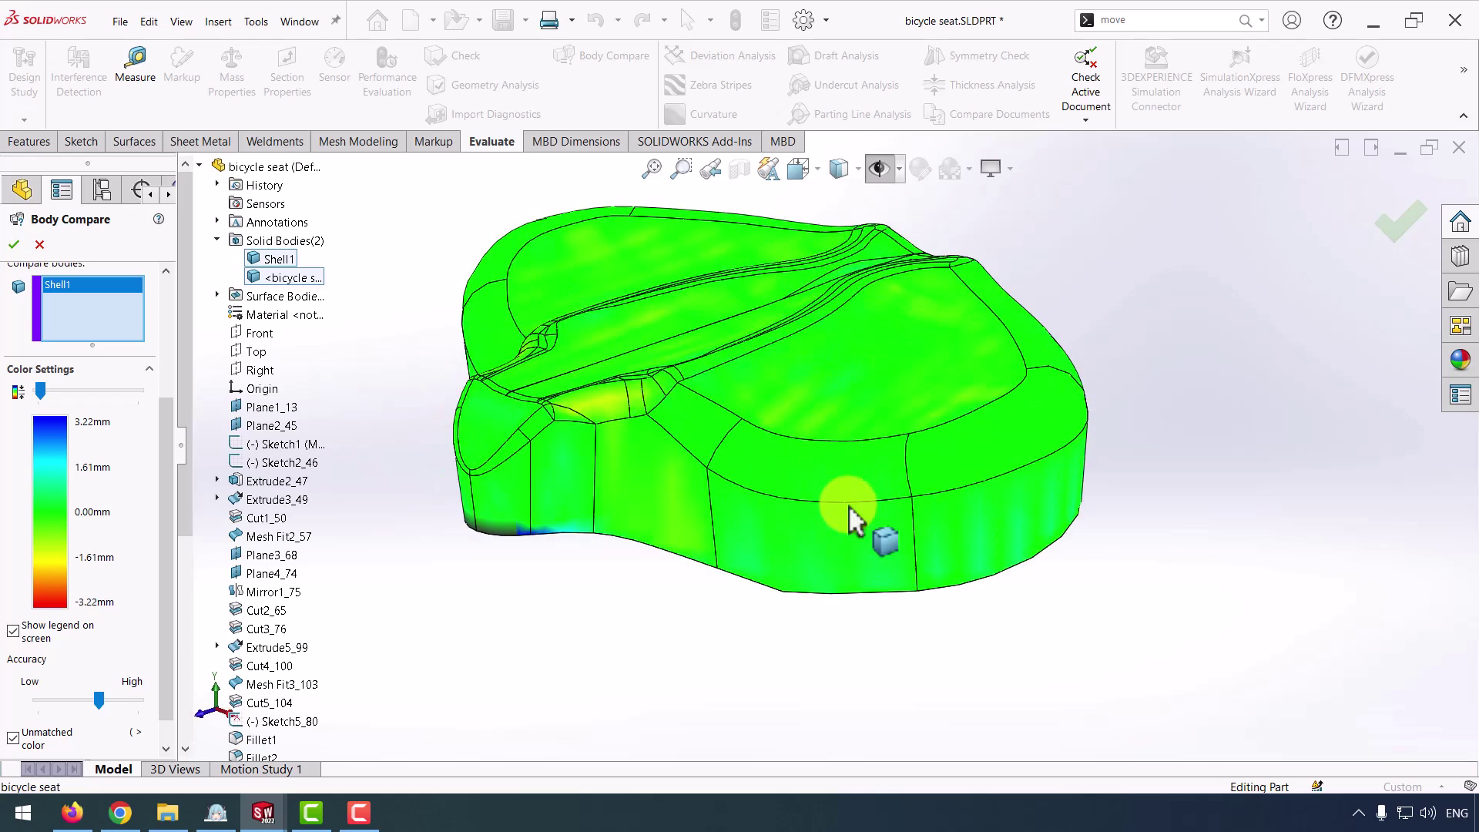